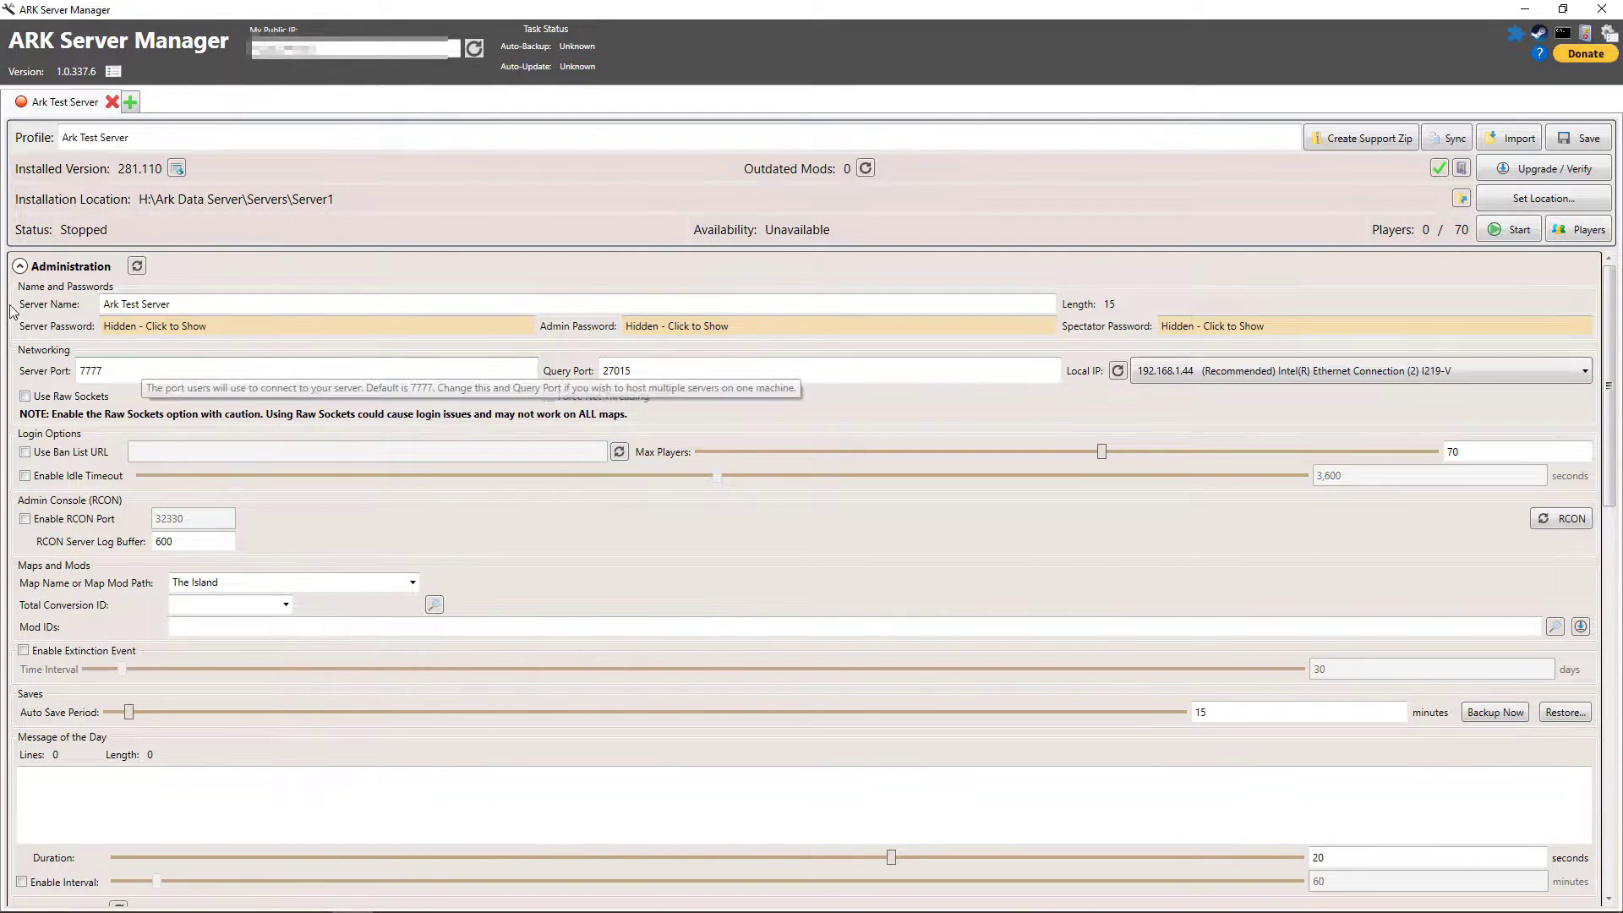
Review the Administration section and the manager's global settings, including the Steam WebApi key field
left_click(20, 267)
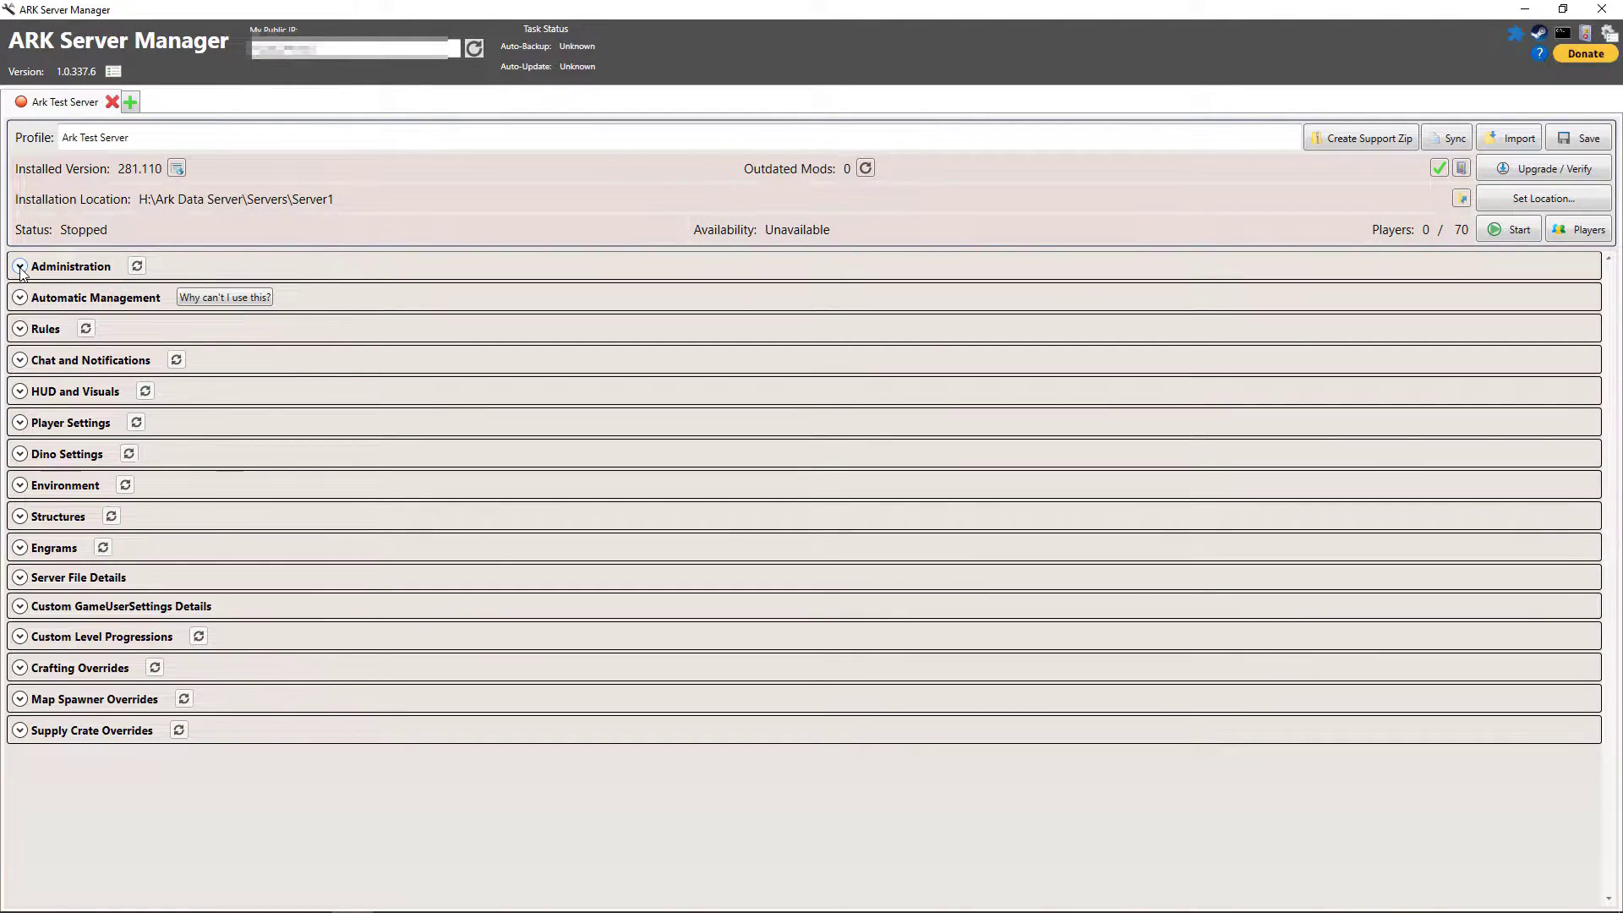
left_click(21, 267)
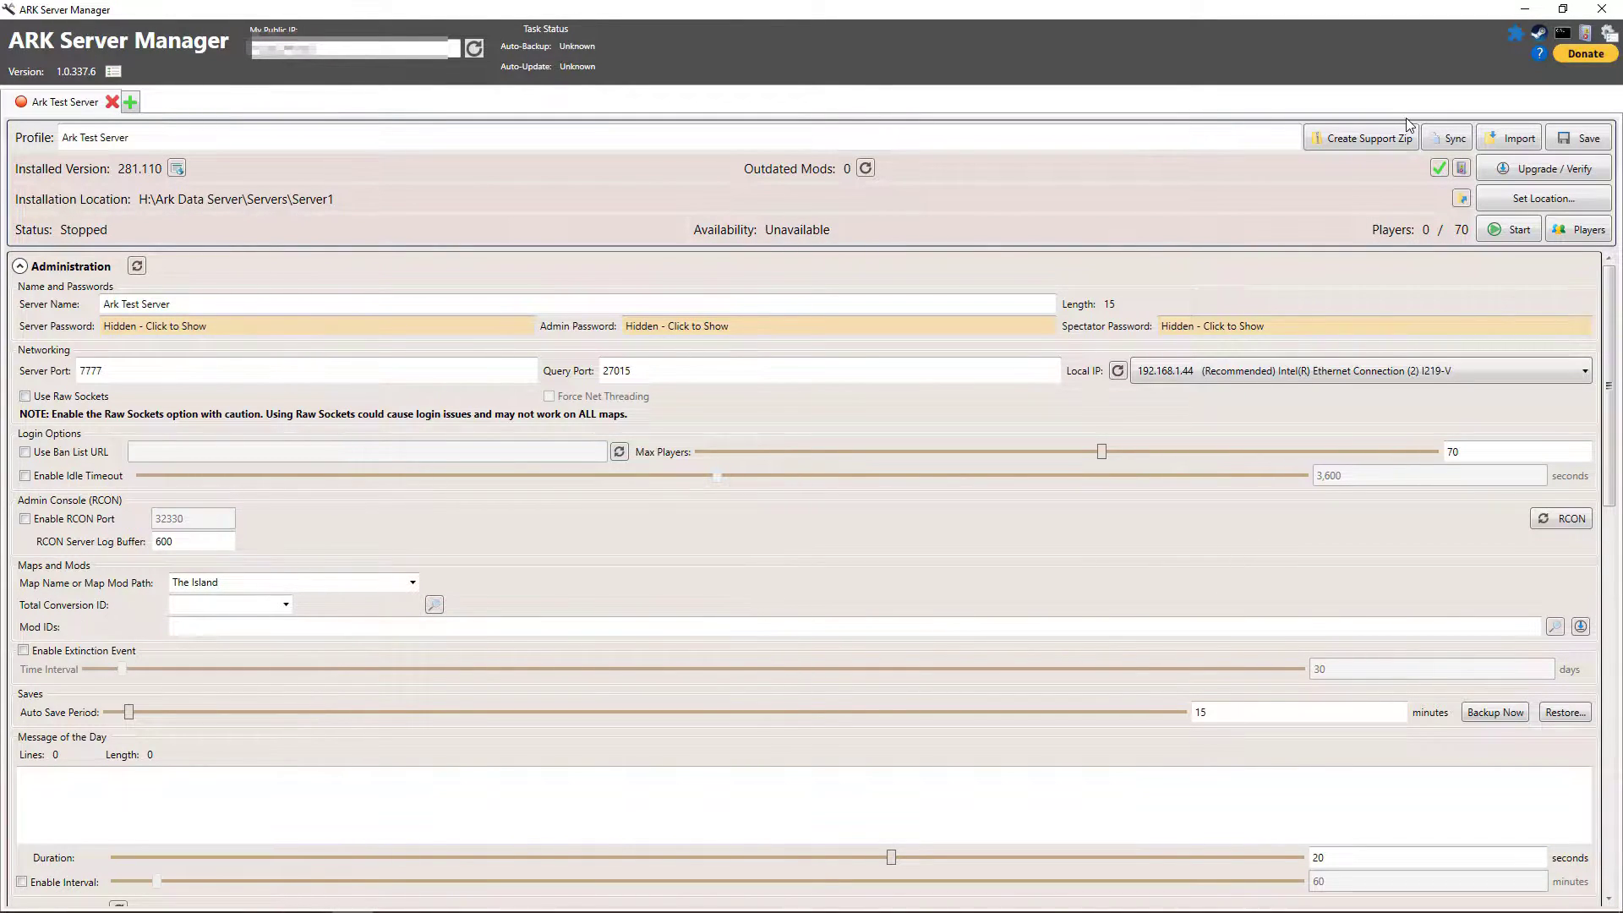
left_click(1611, 38)
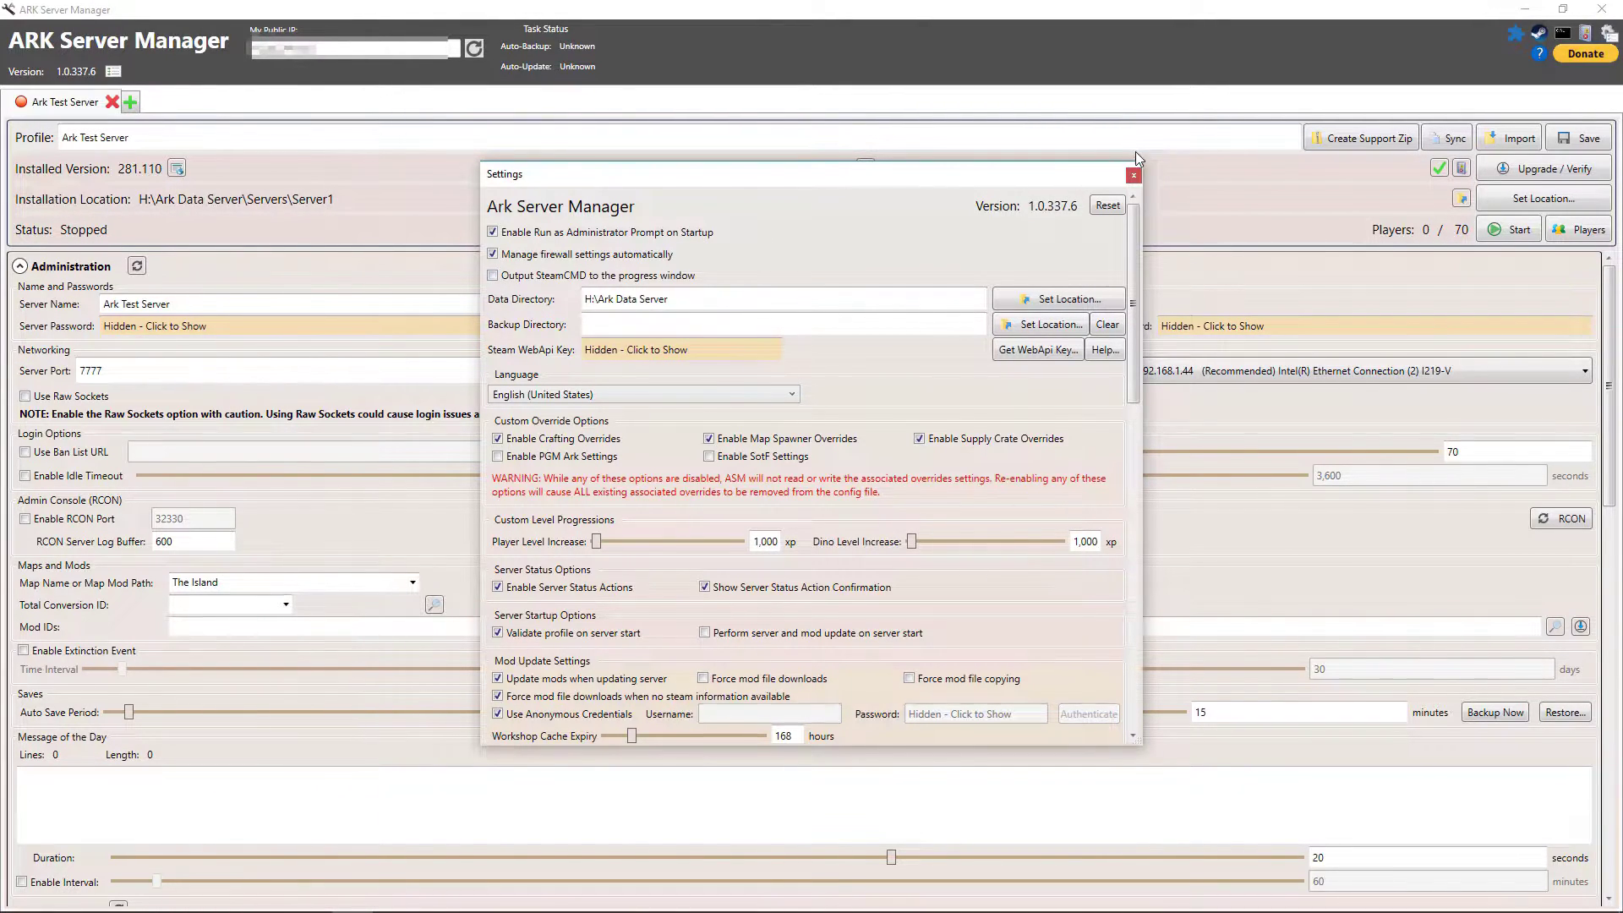
left_click(1134, 175)
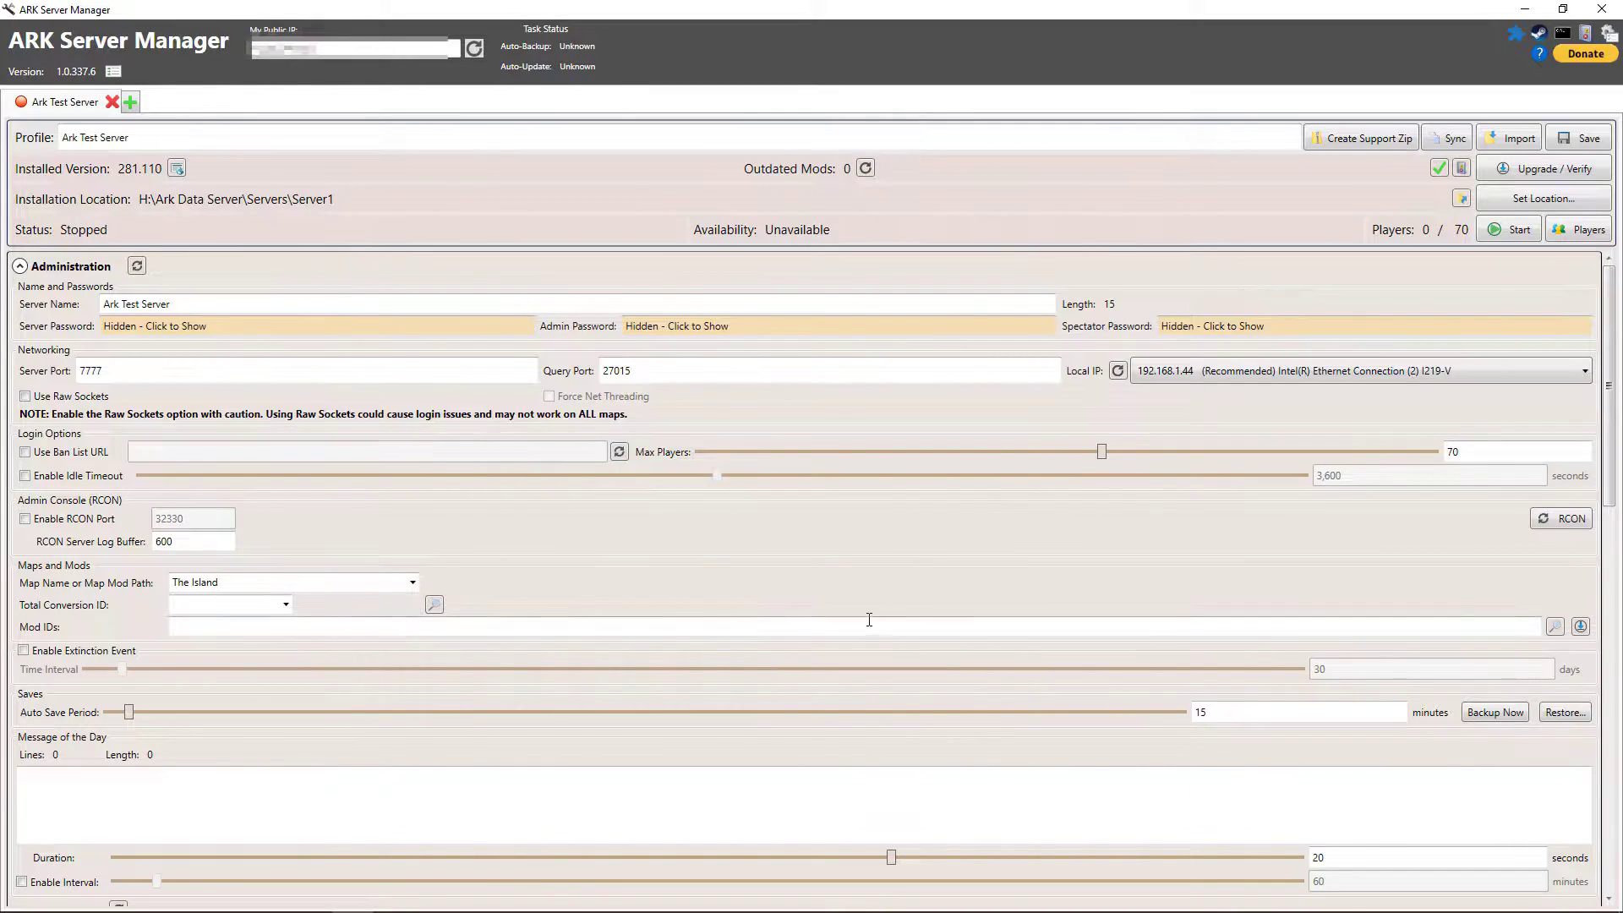
Open the workshop mod list from the server's mod details and check where the Steam WebApi key is set
scroll(795, 573, "down", 2)
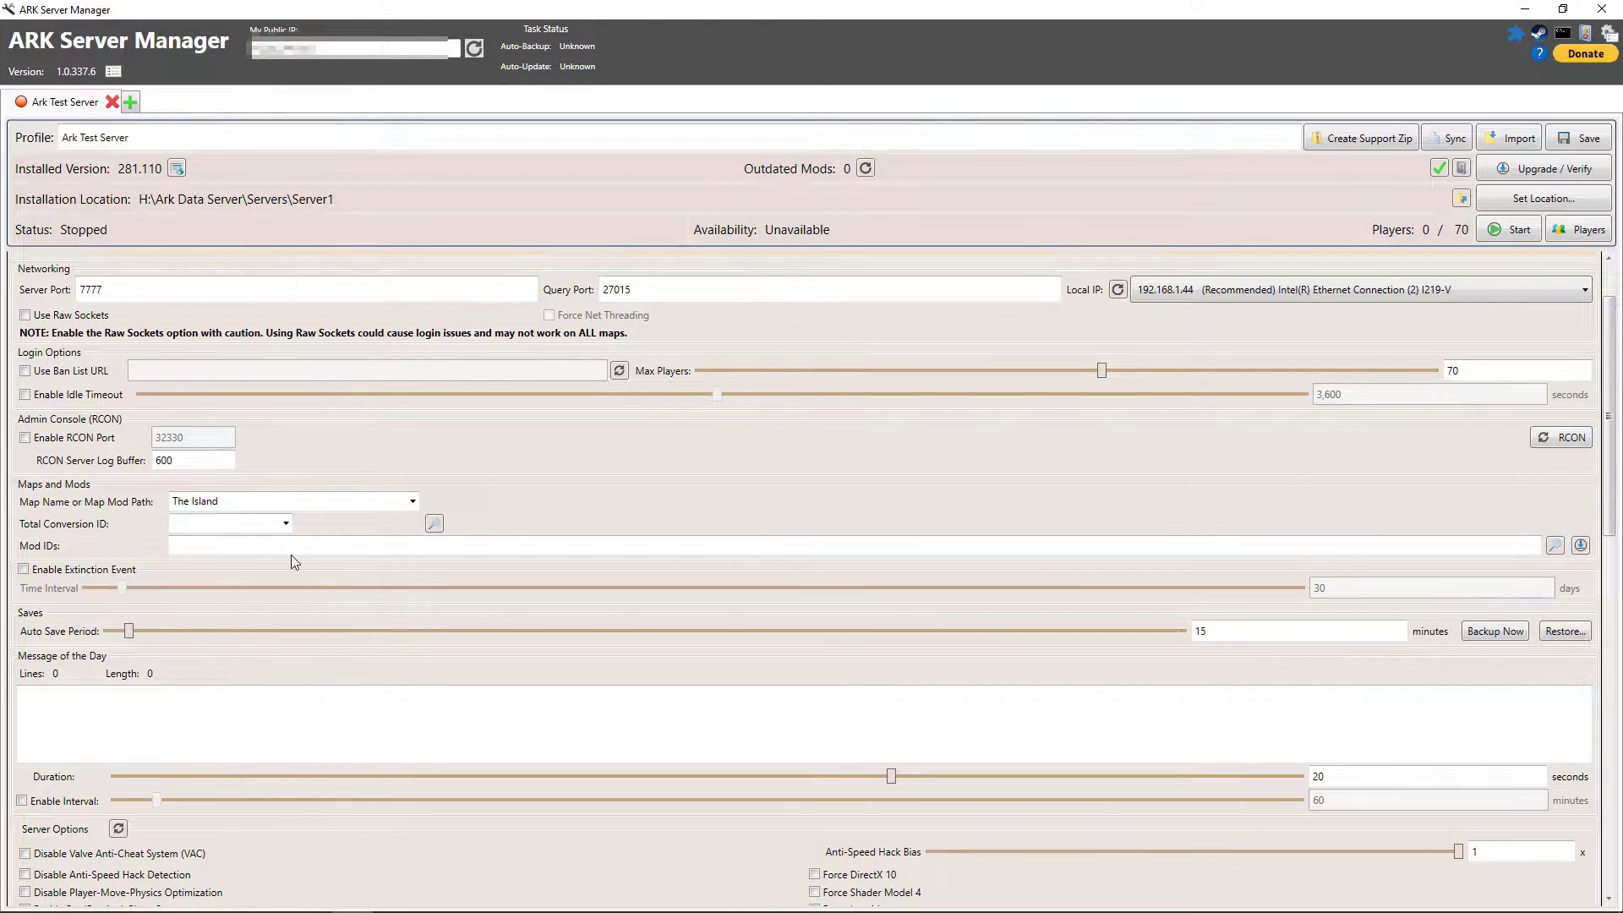
left_click(1556, 547)
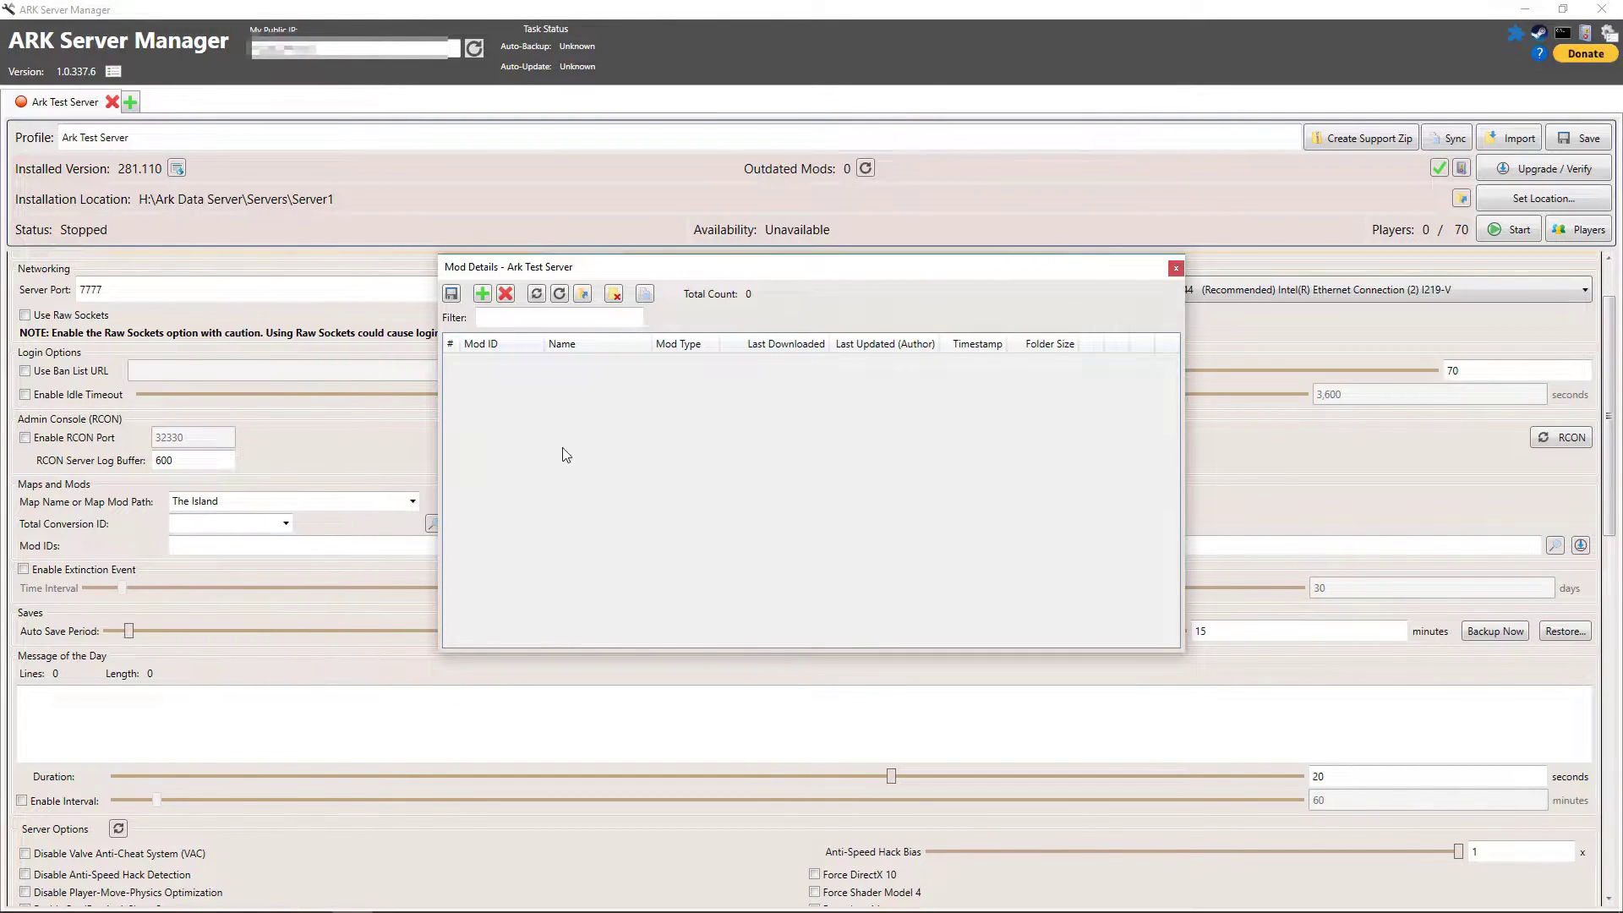
left_click(482, 295)
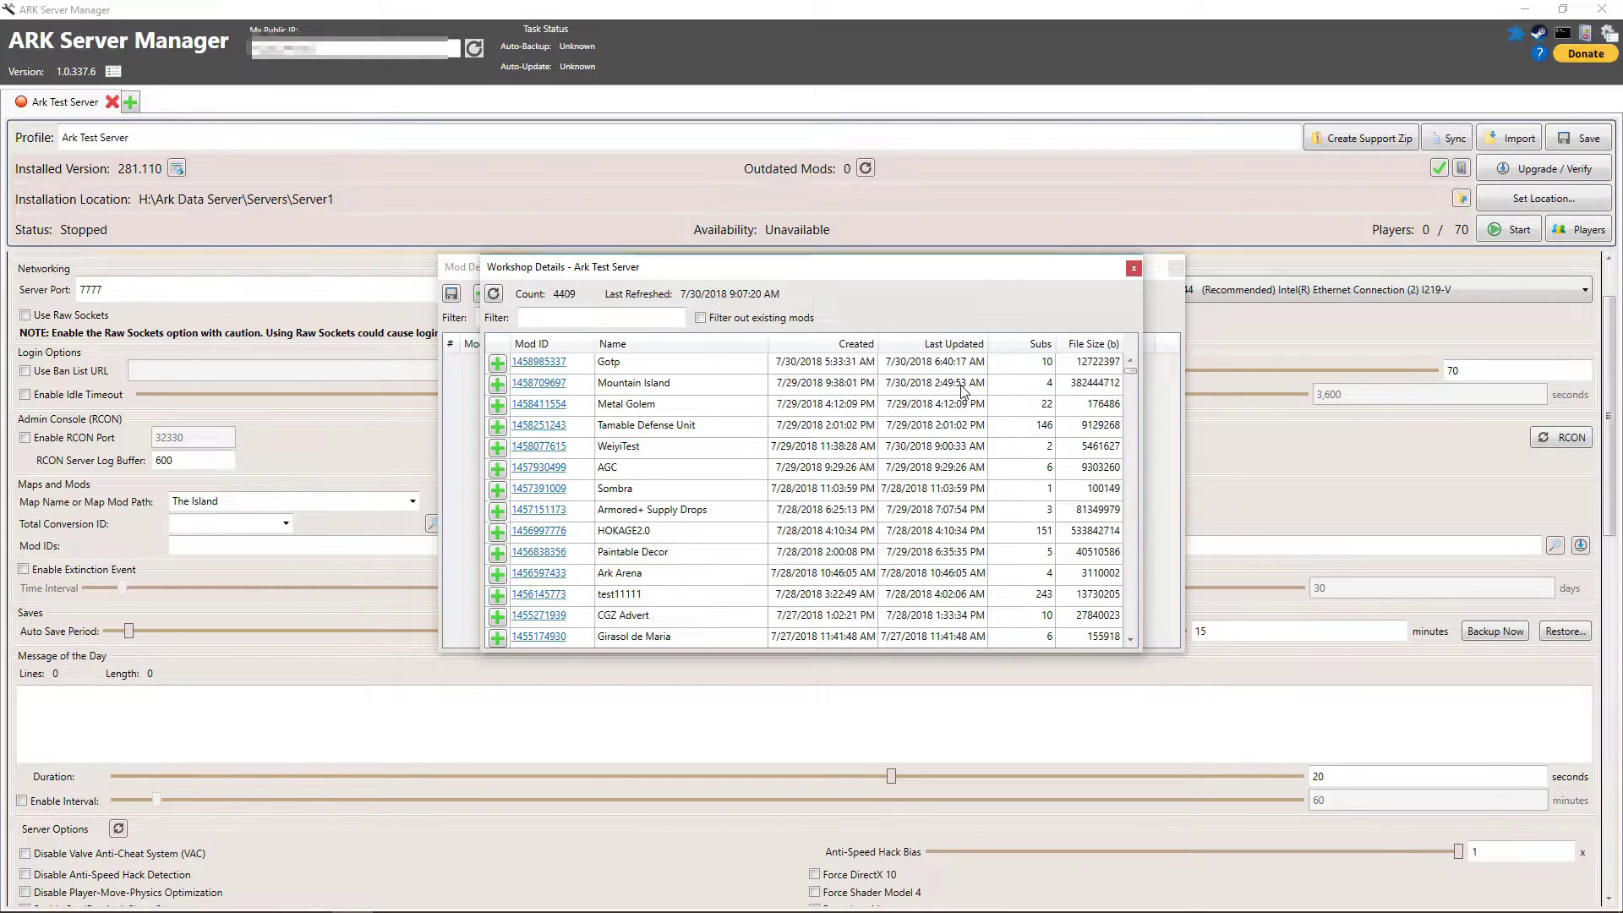
left_click(1610, 35)
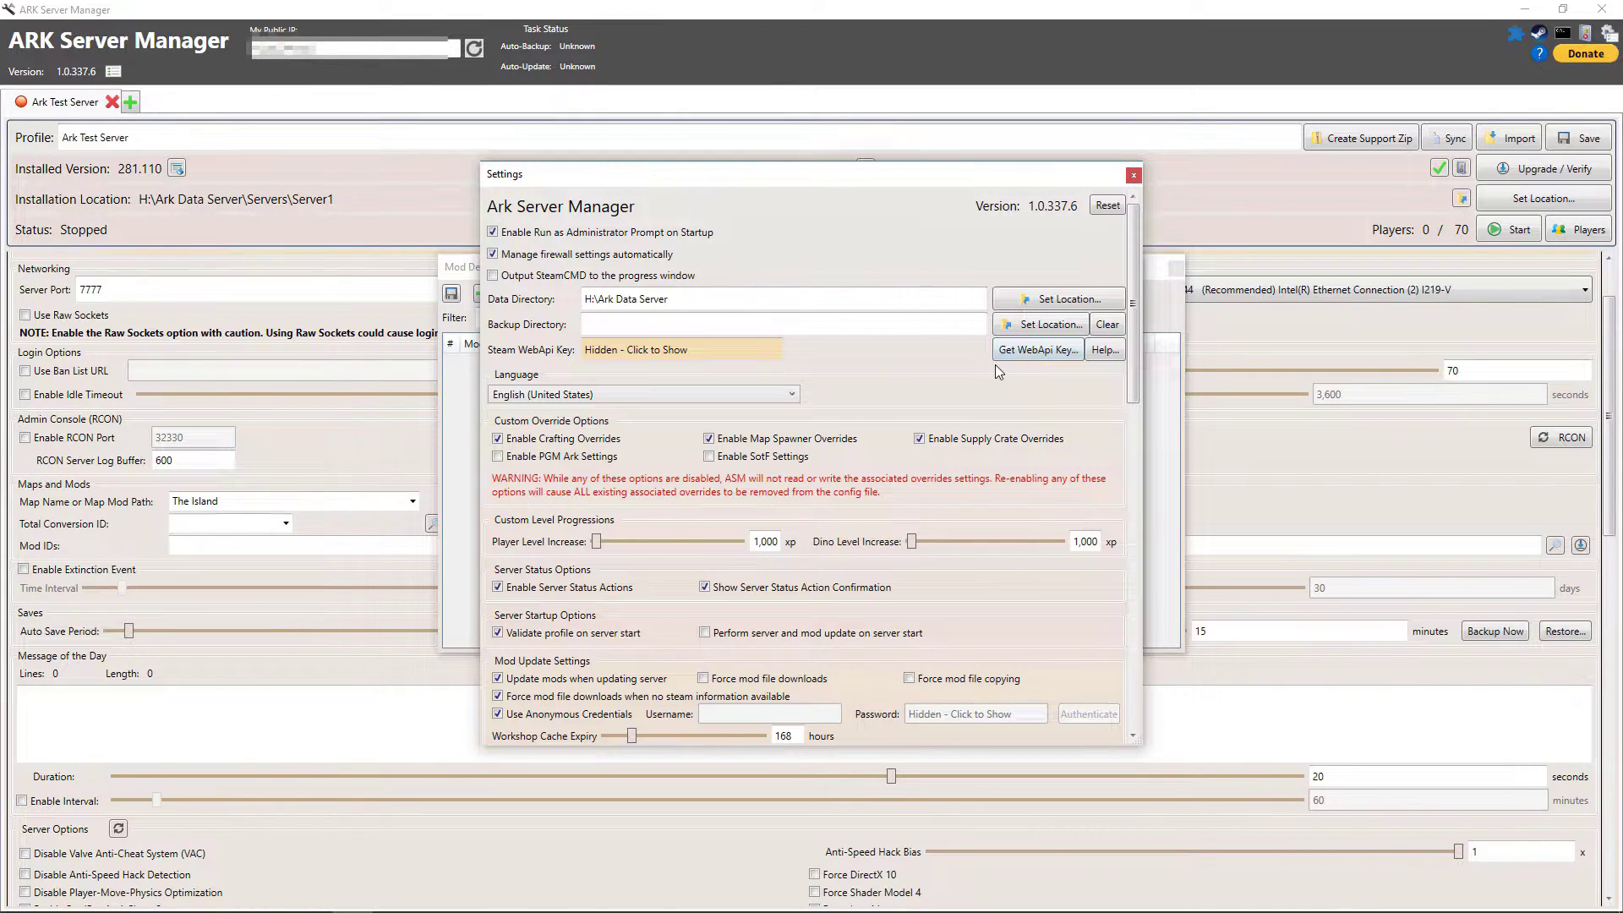
left_click(1135, 173)
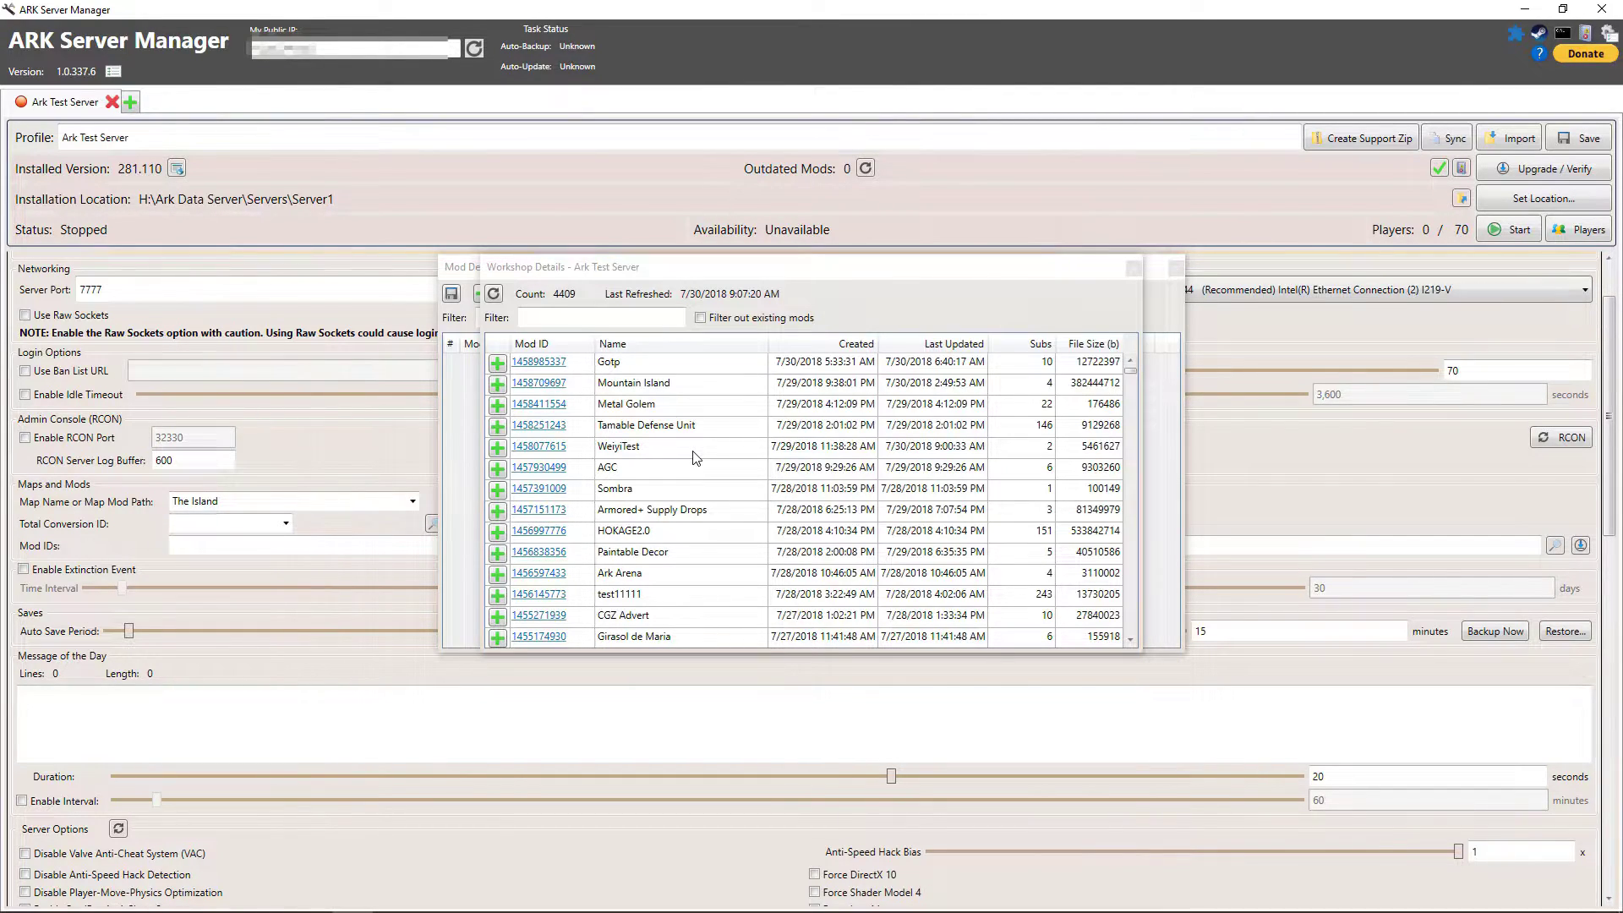
Browse the workshop mods and read the Steam Workshop page of the Dinosaur artillery mod
scroll(695, 457, "down", 15)
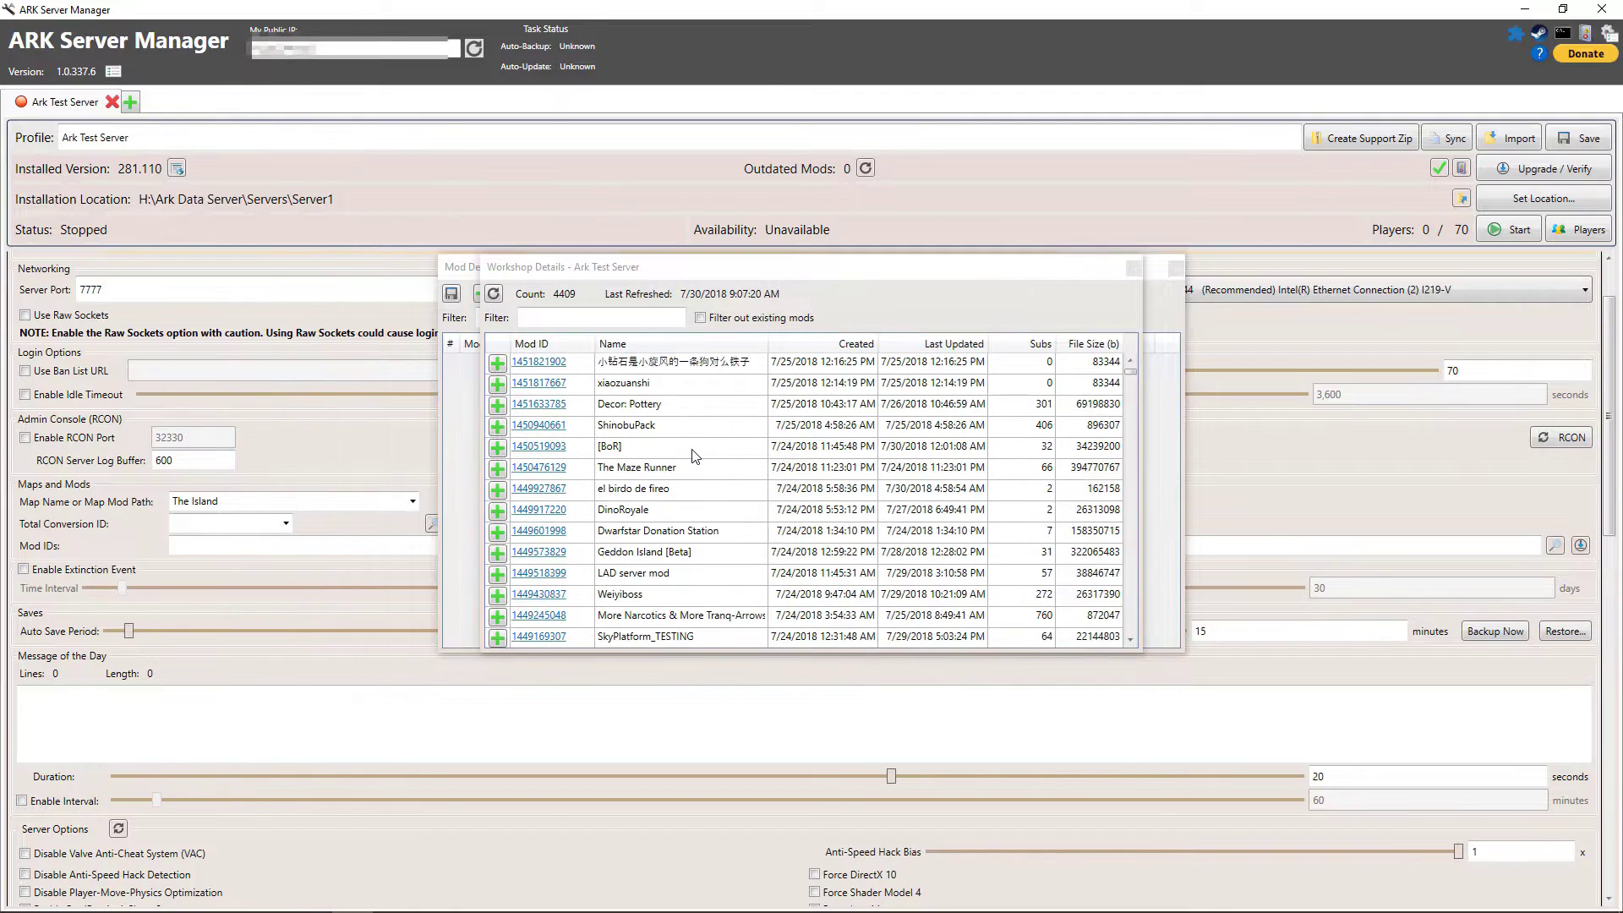
scroll(696, 458, "up", 15)
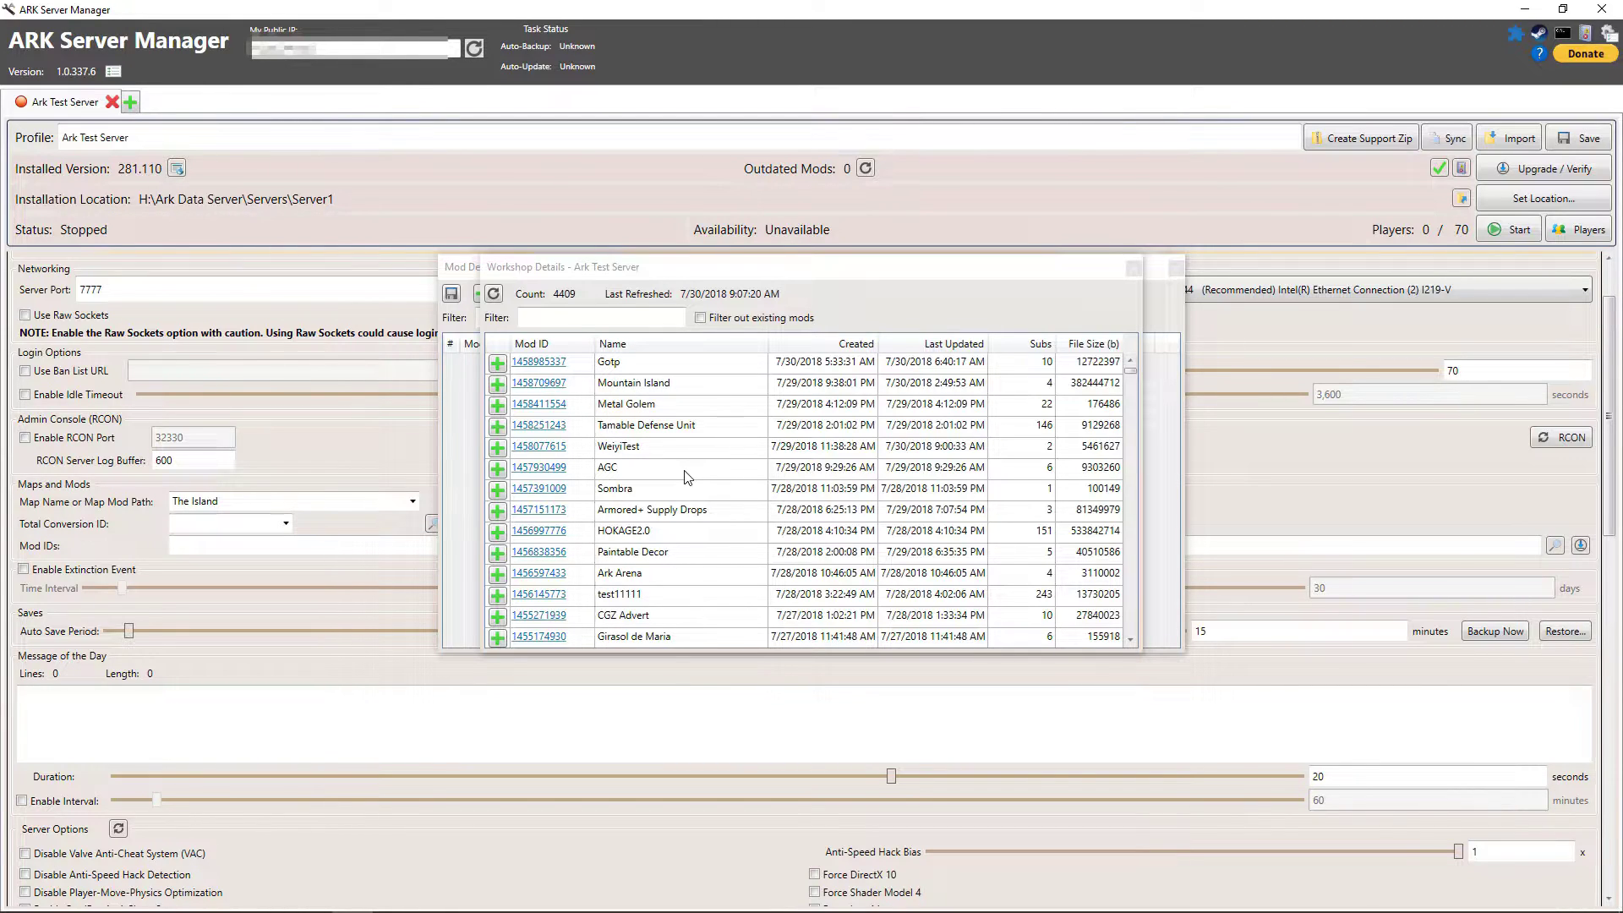
scroll(687, 476, "down", 10)
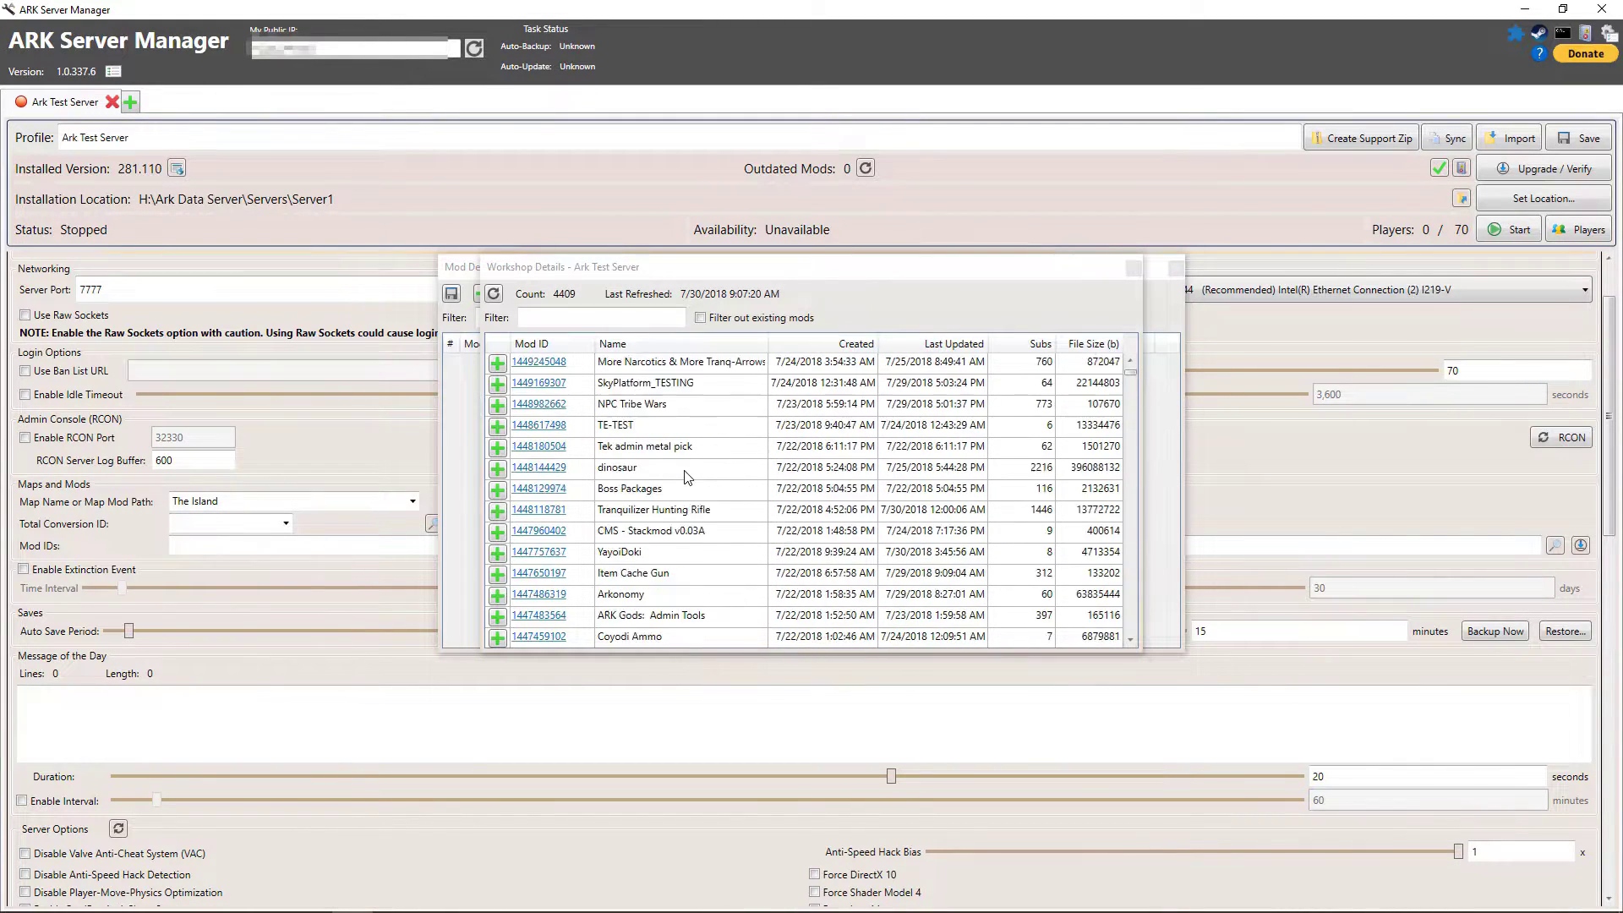
scroll(687, 476, "down", 2)
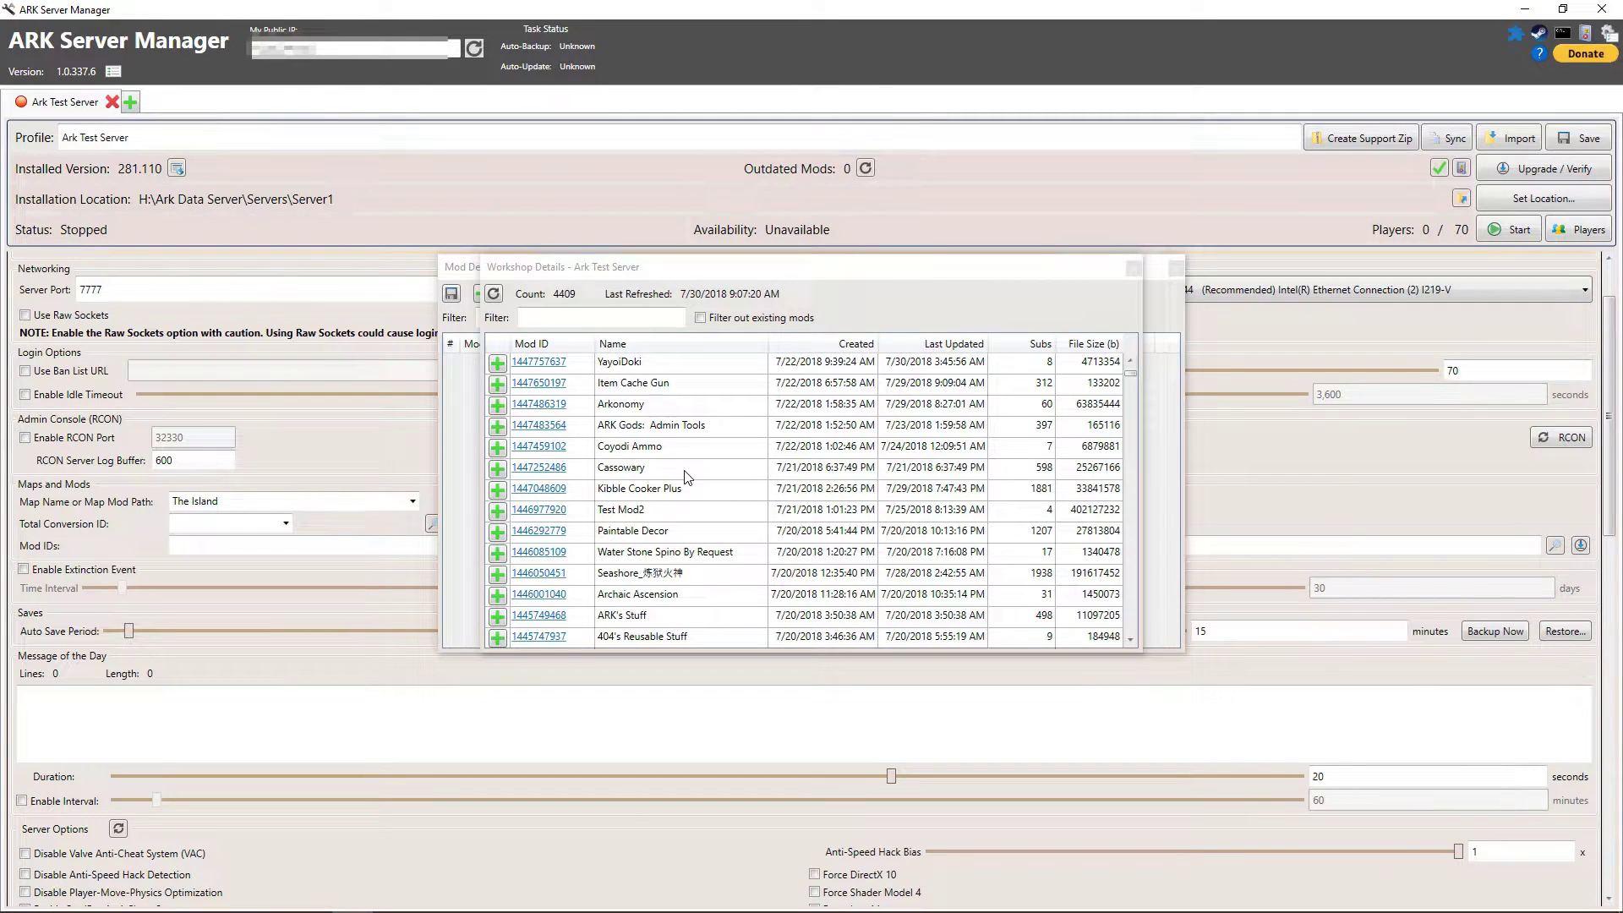
scroll(687, 476, "down", 6)
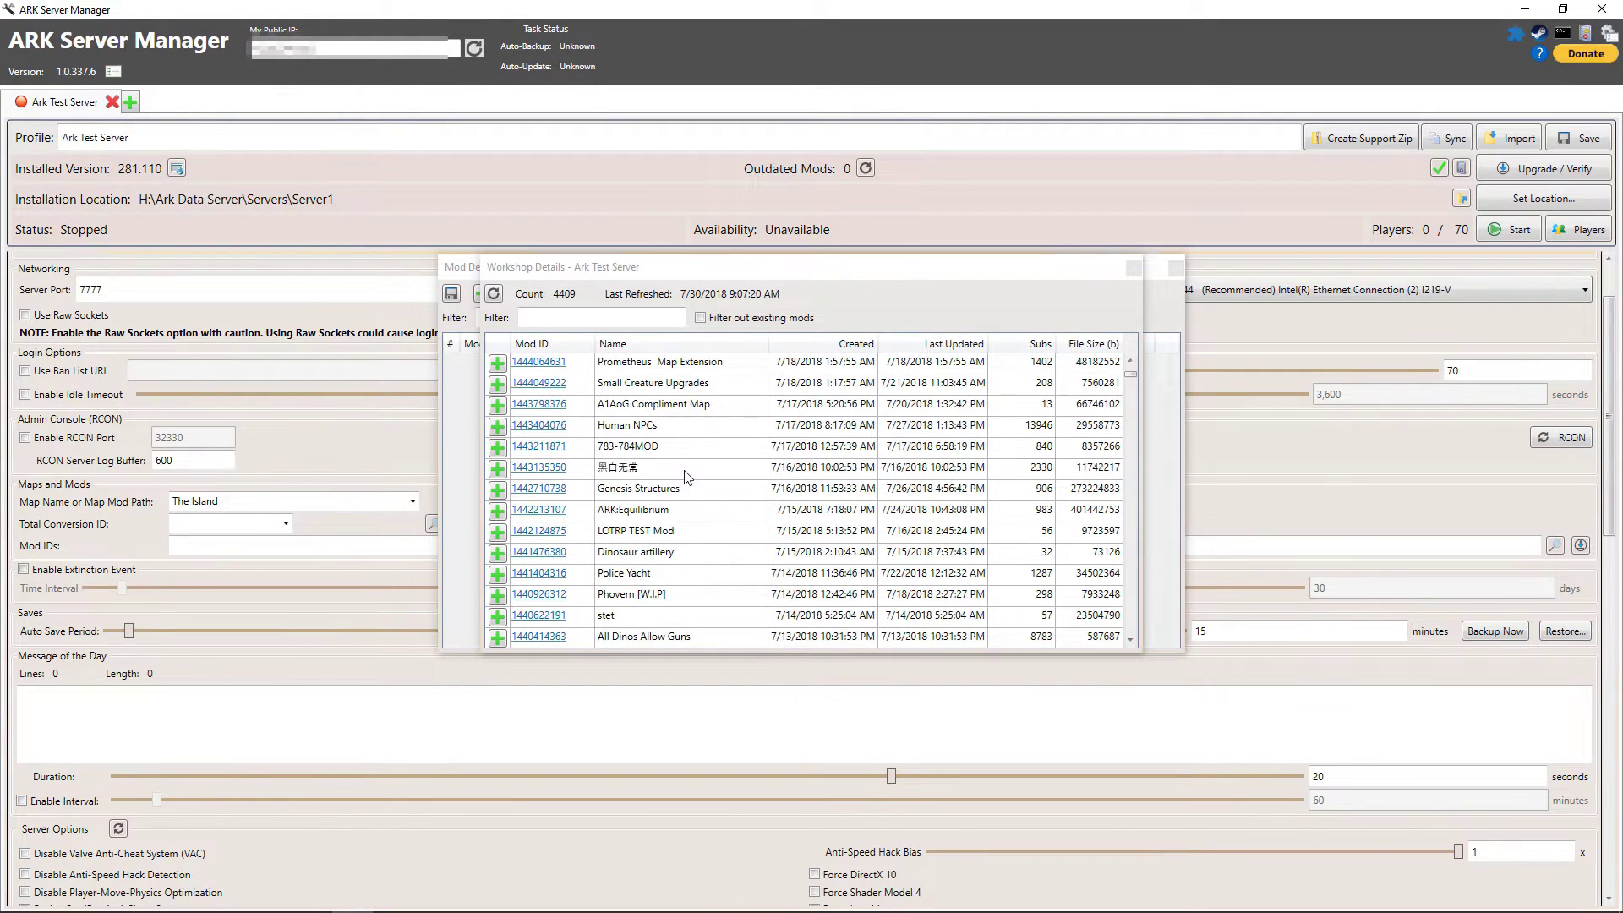
scroll(686, 476, "down", 1)
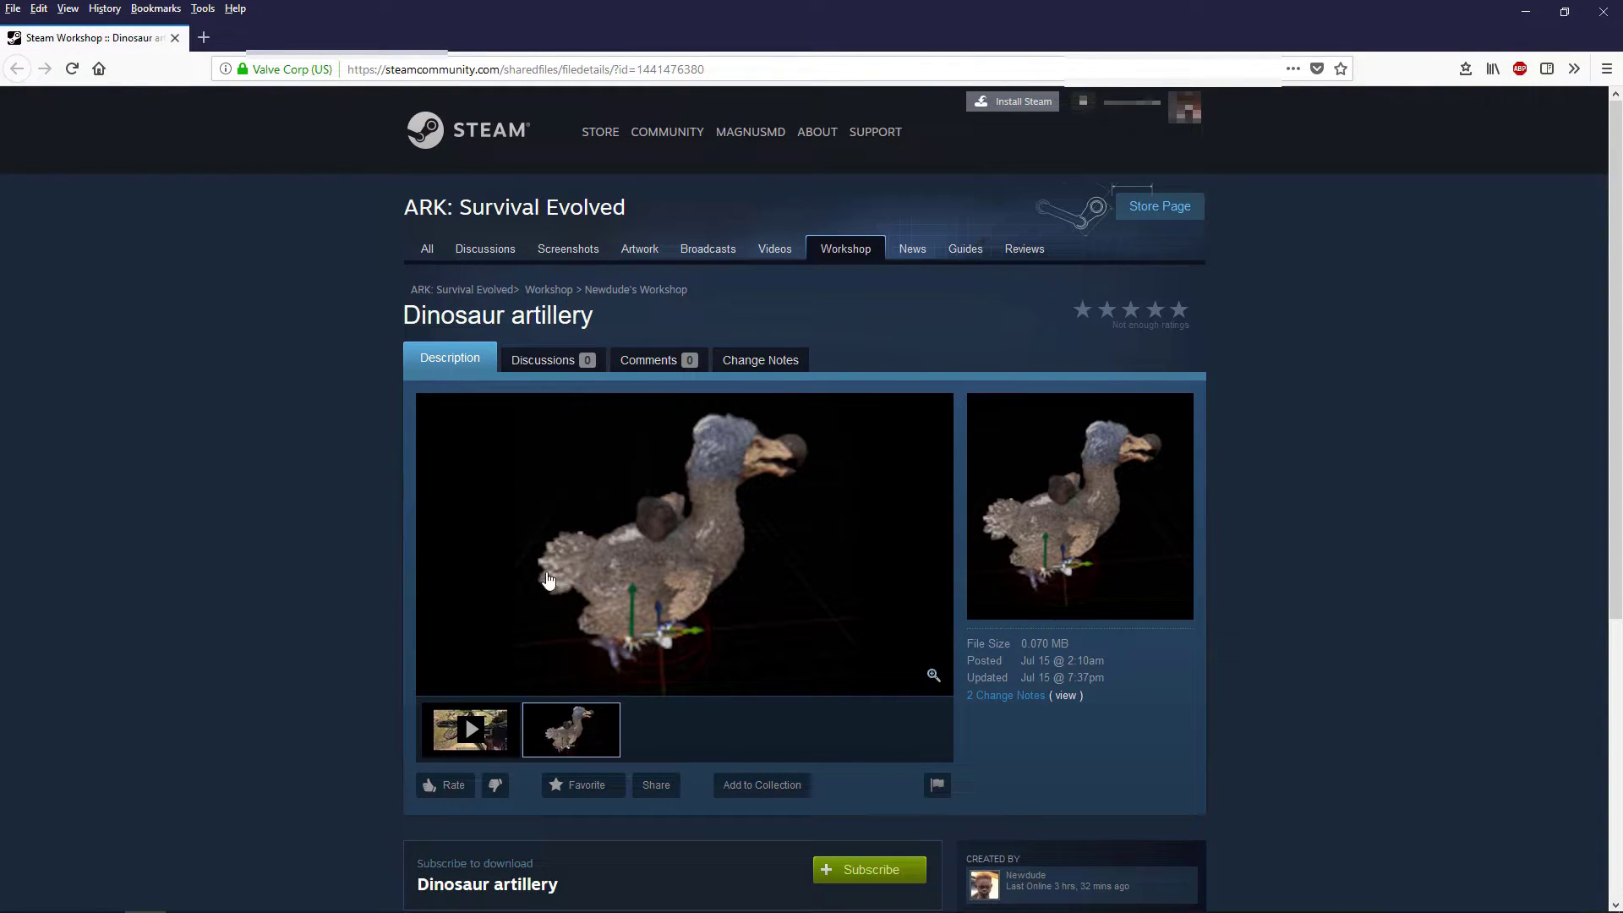
scroll(547, 580, "down", 5)
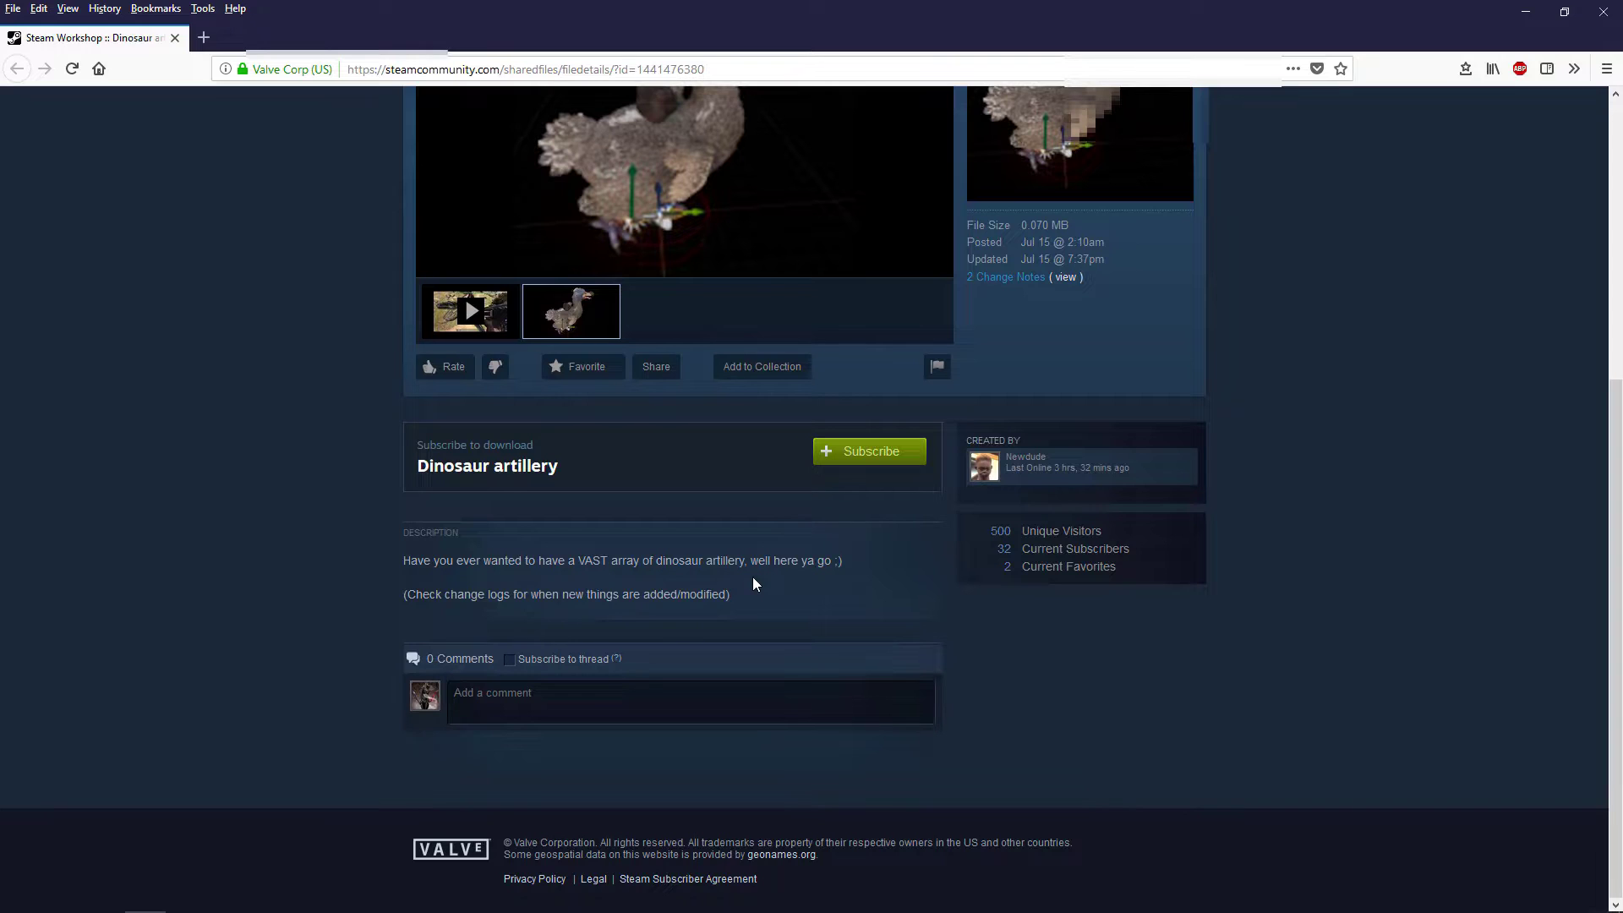
scroll(352, 545, "up", 5)
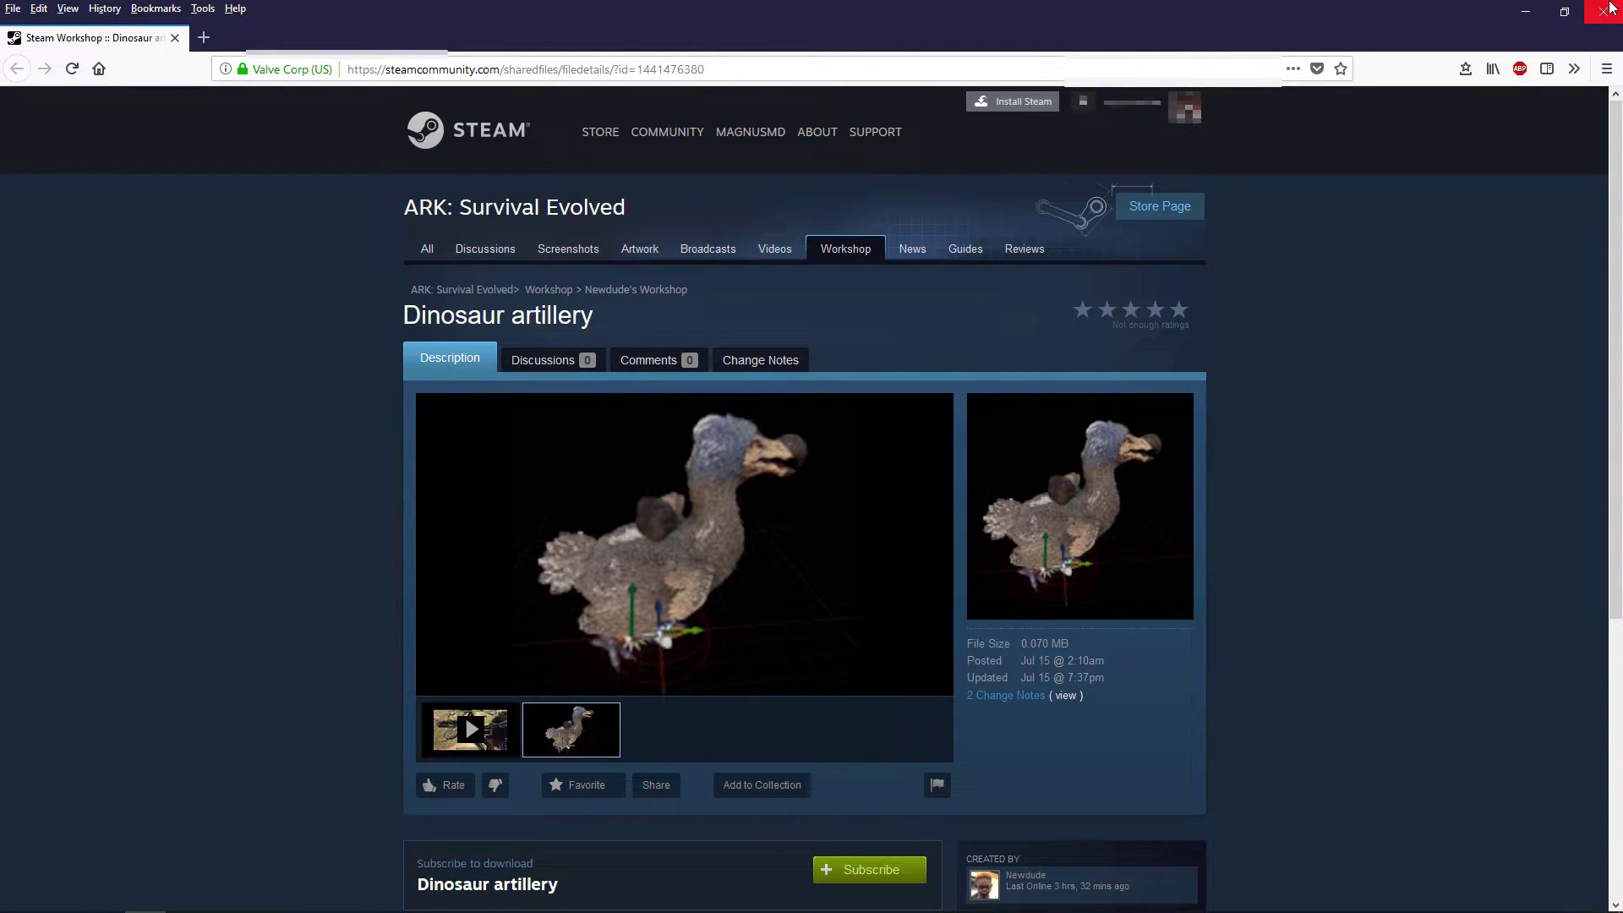
left_click(1617, 19)
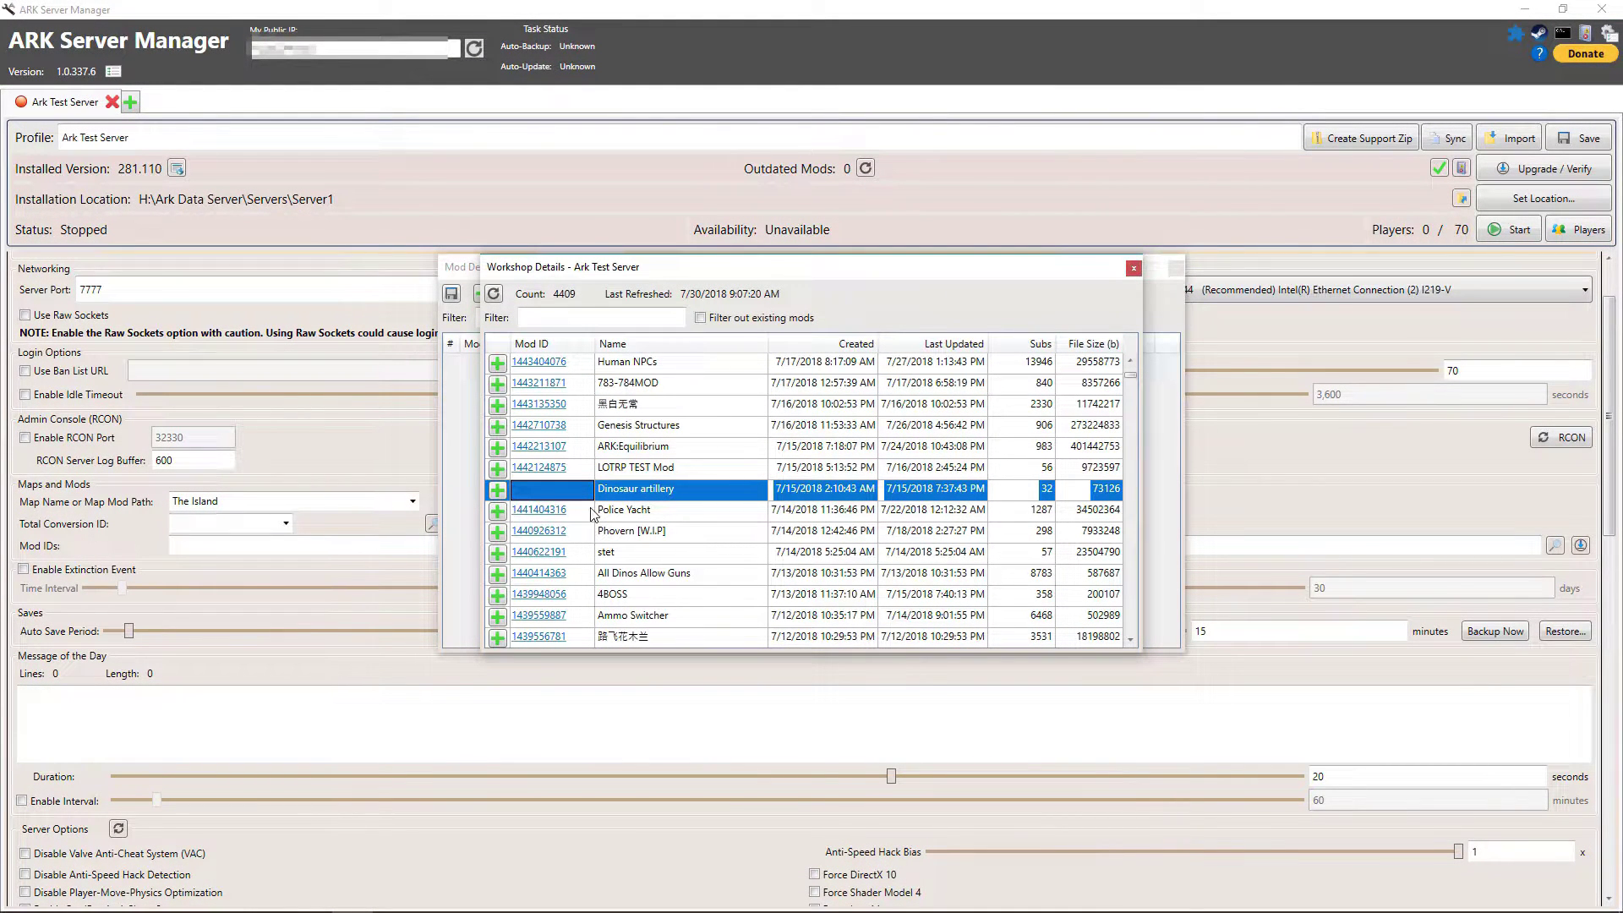
Add the Dinosaur artillery and All Dinos Allow Guns mods to the server's mod list
left_click(497, 490)
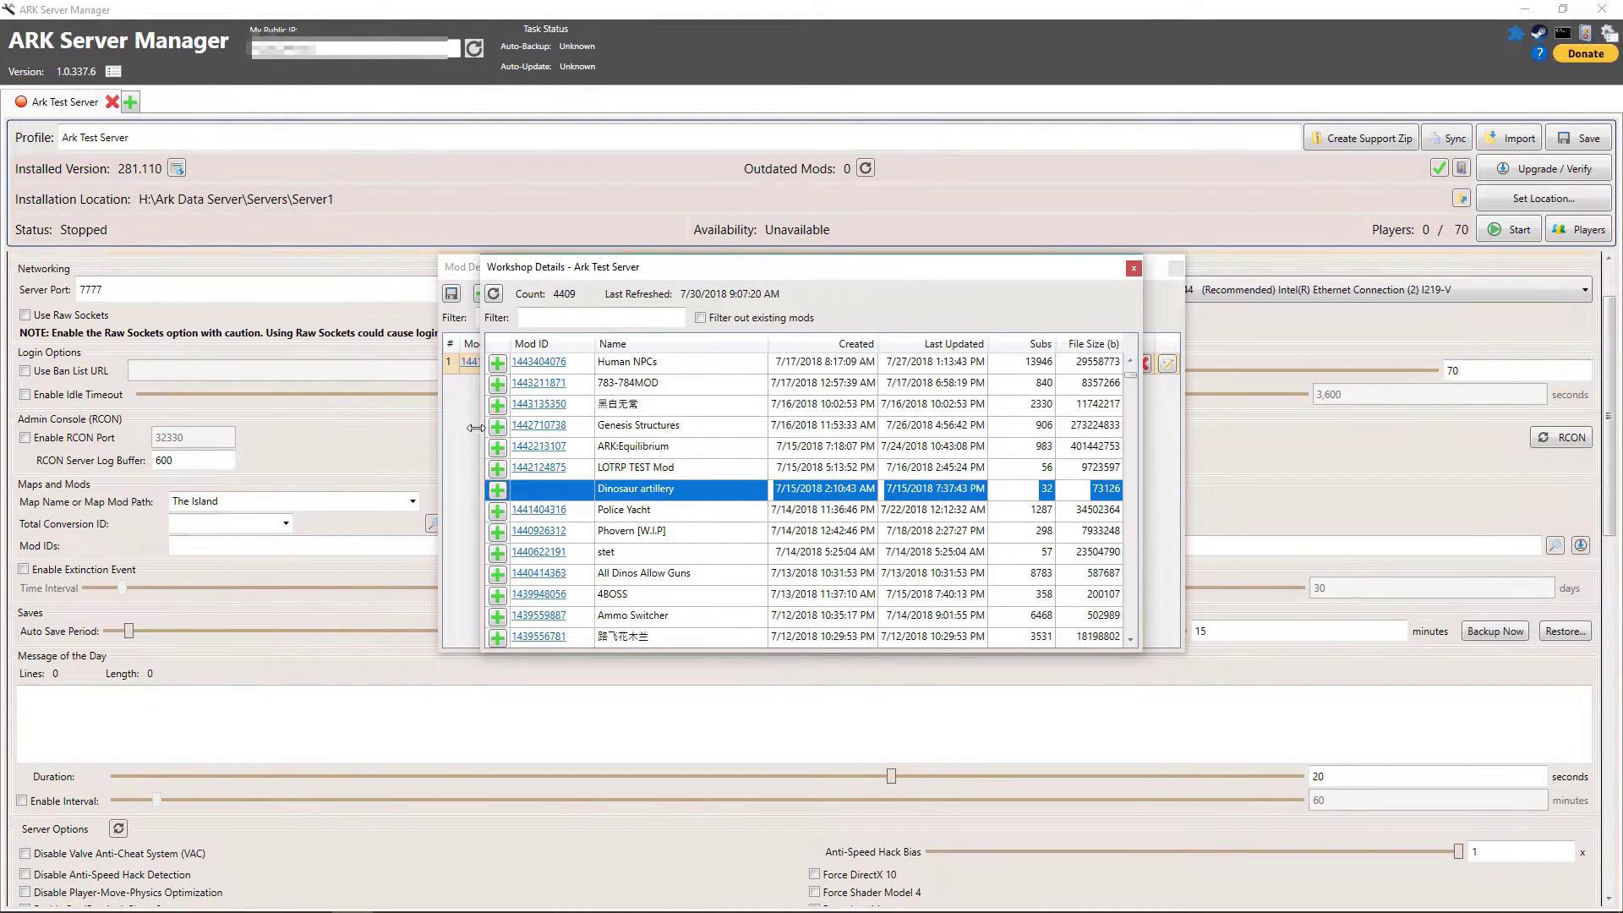
scroll(520, 583, "down", 2)
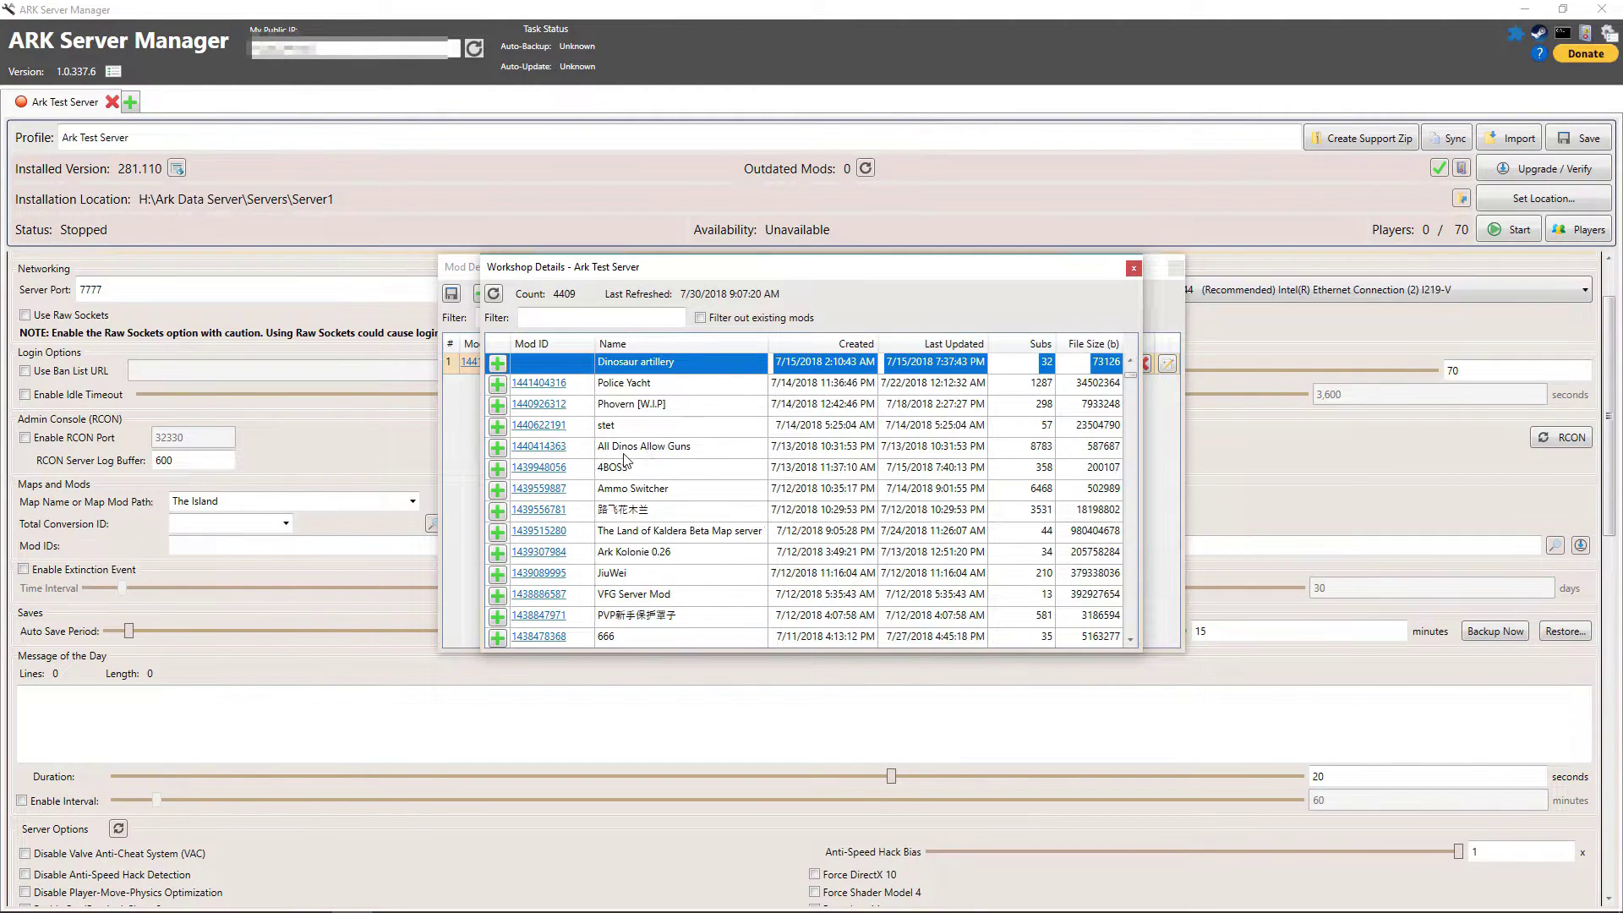
left_click(497, 449)
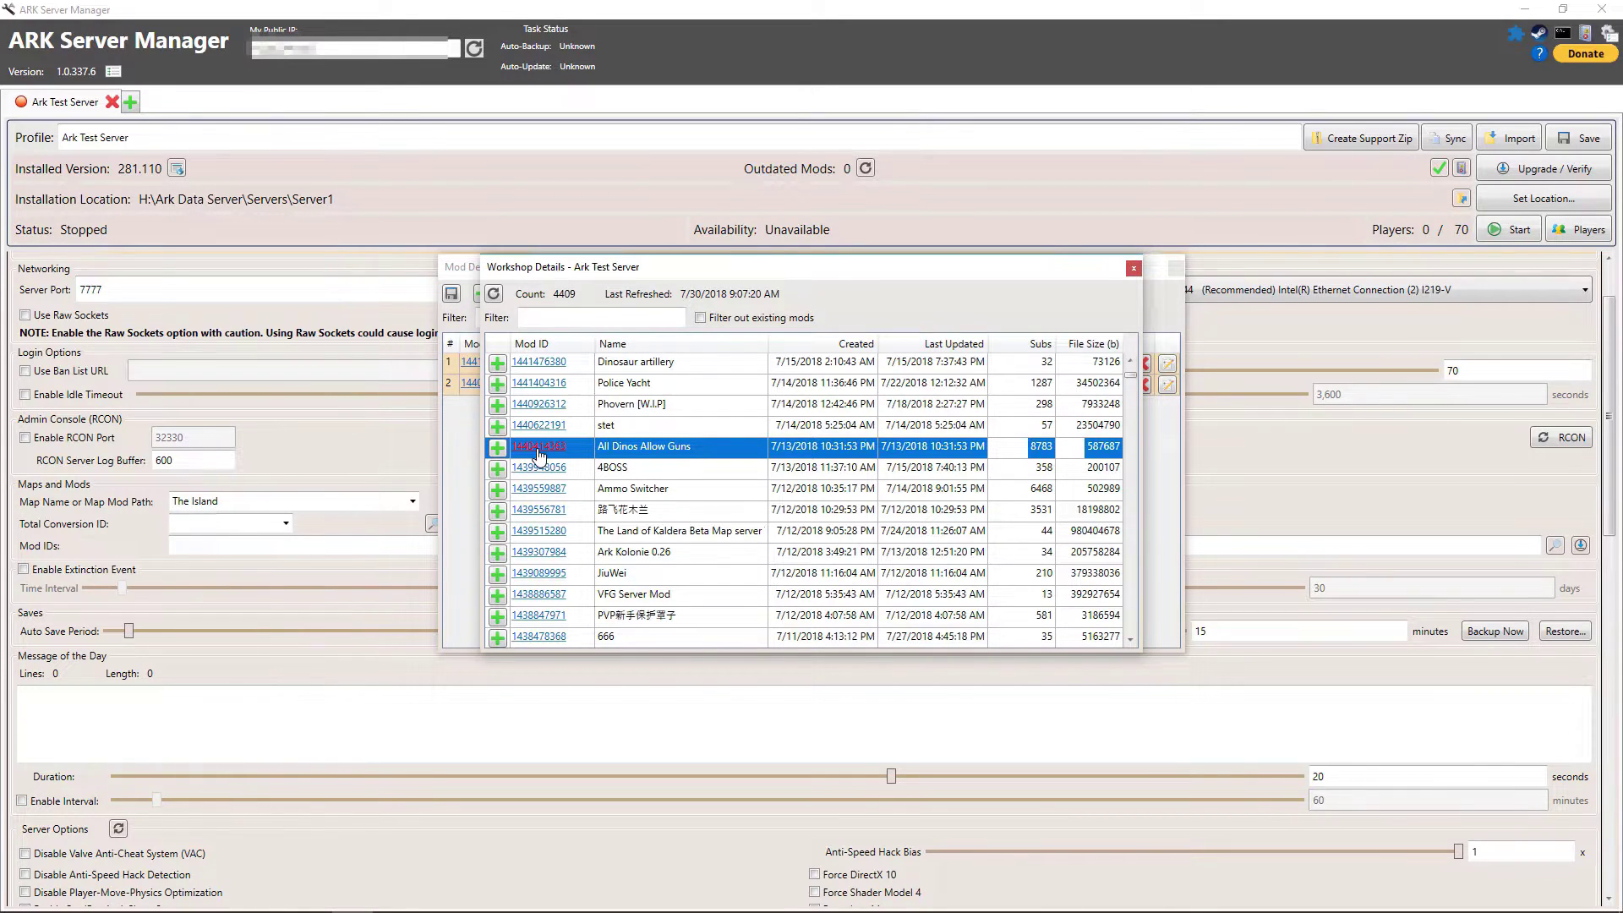
scroll(541, 456, "down", 1)
scroll(592, 423, "up", 4)
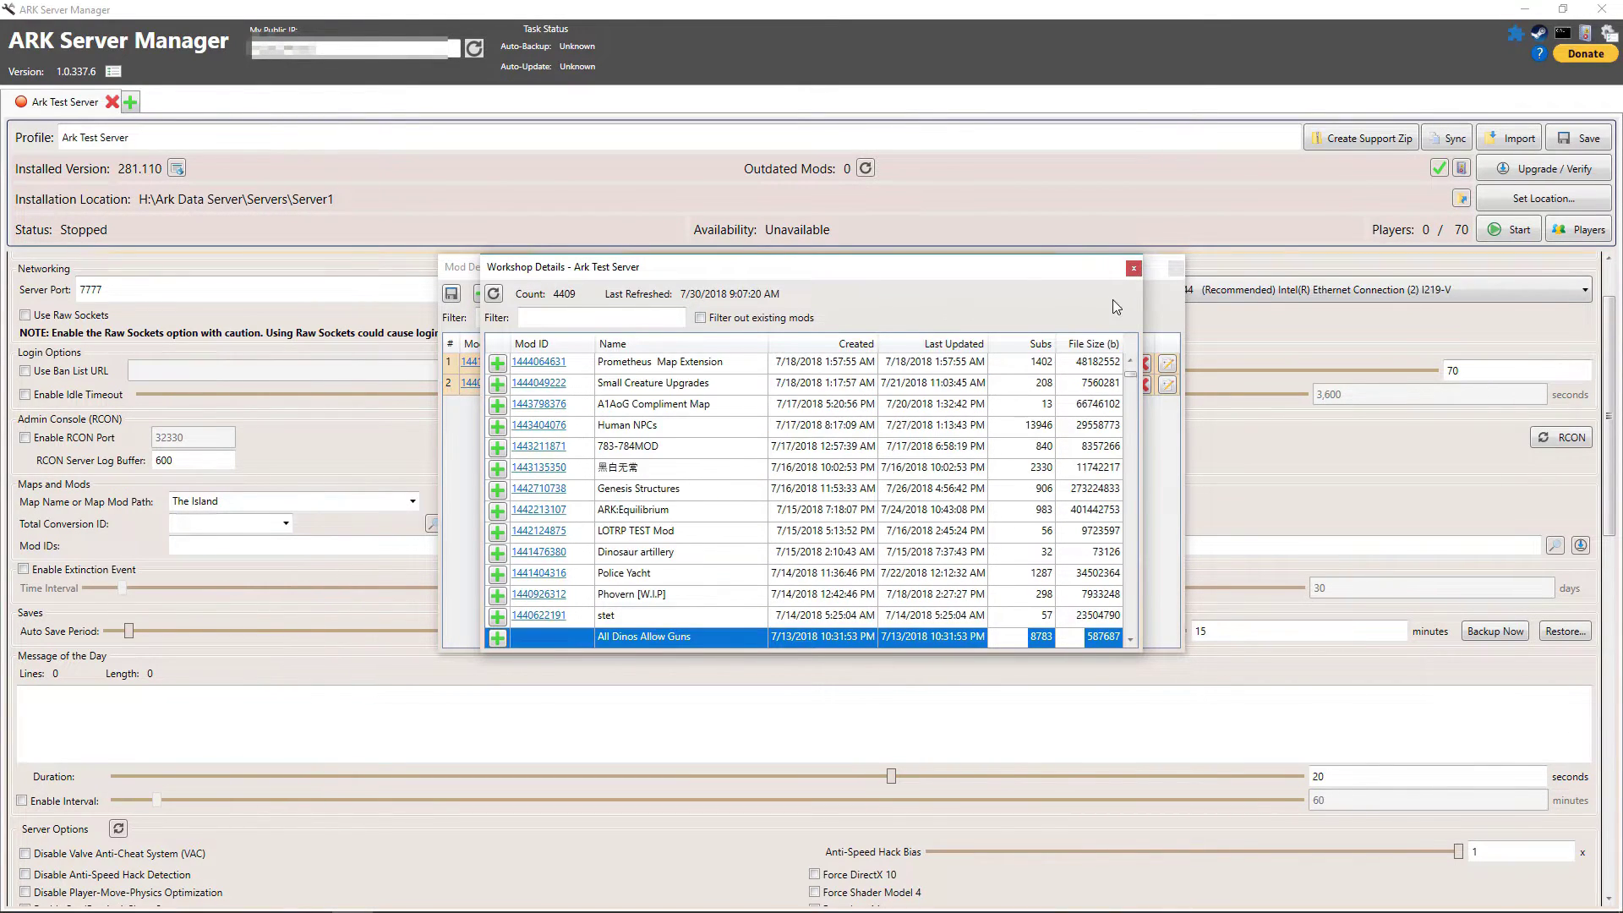
left_click(1133, 268)
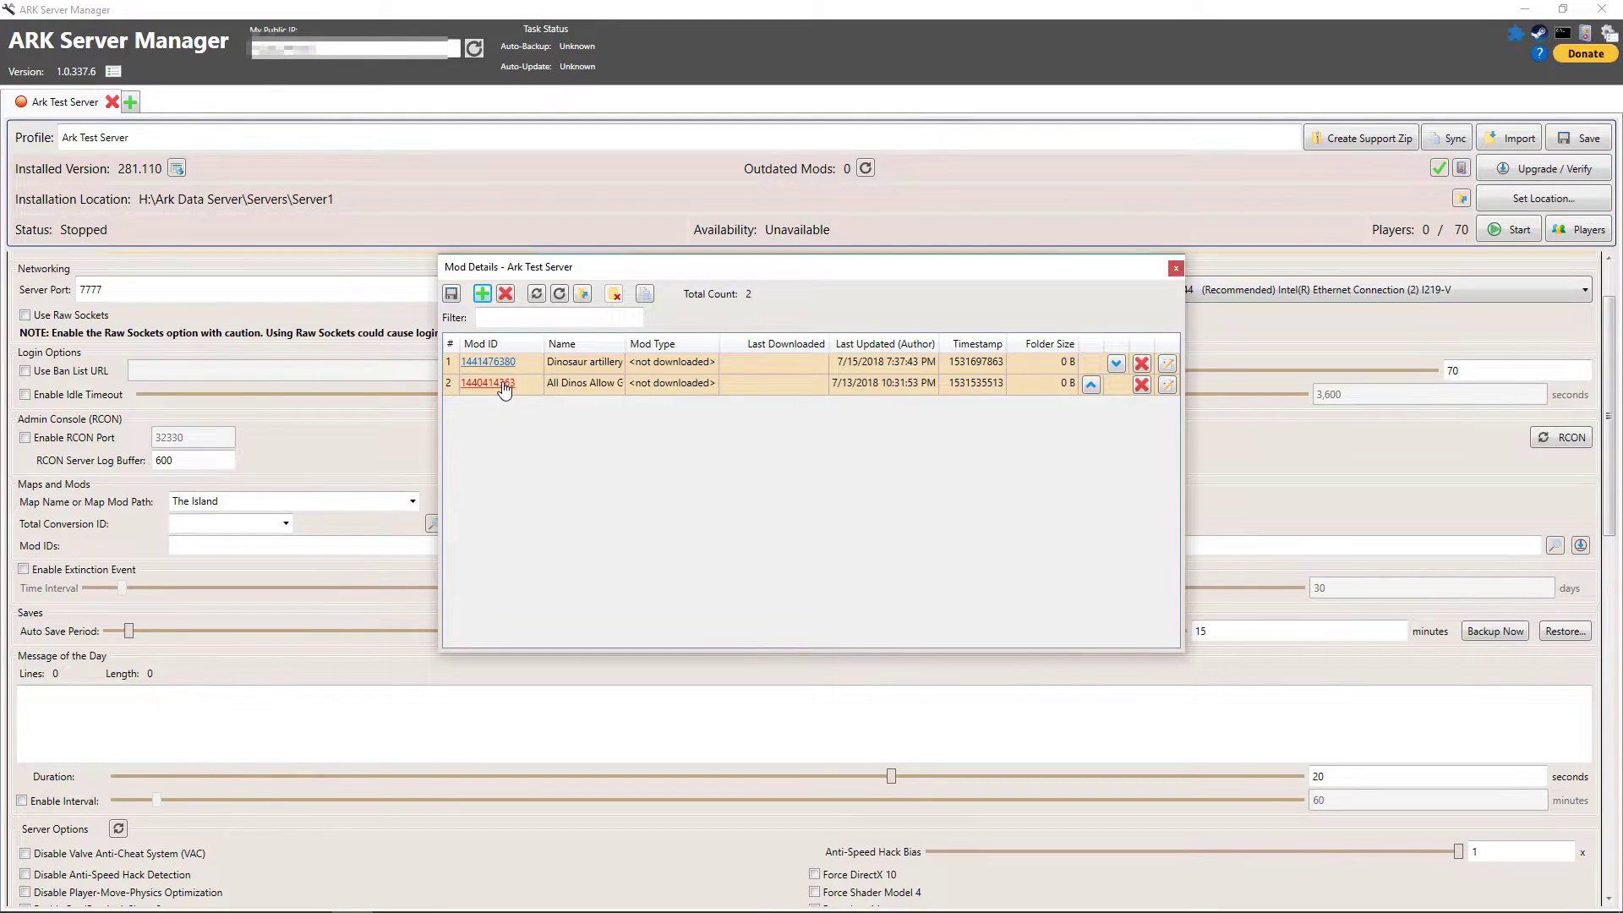
Move All Dinos Allow Guns above Dinosaur artillery in the load order and save the mod list despite the undownloaded mods
left_click(1090, 386)
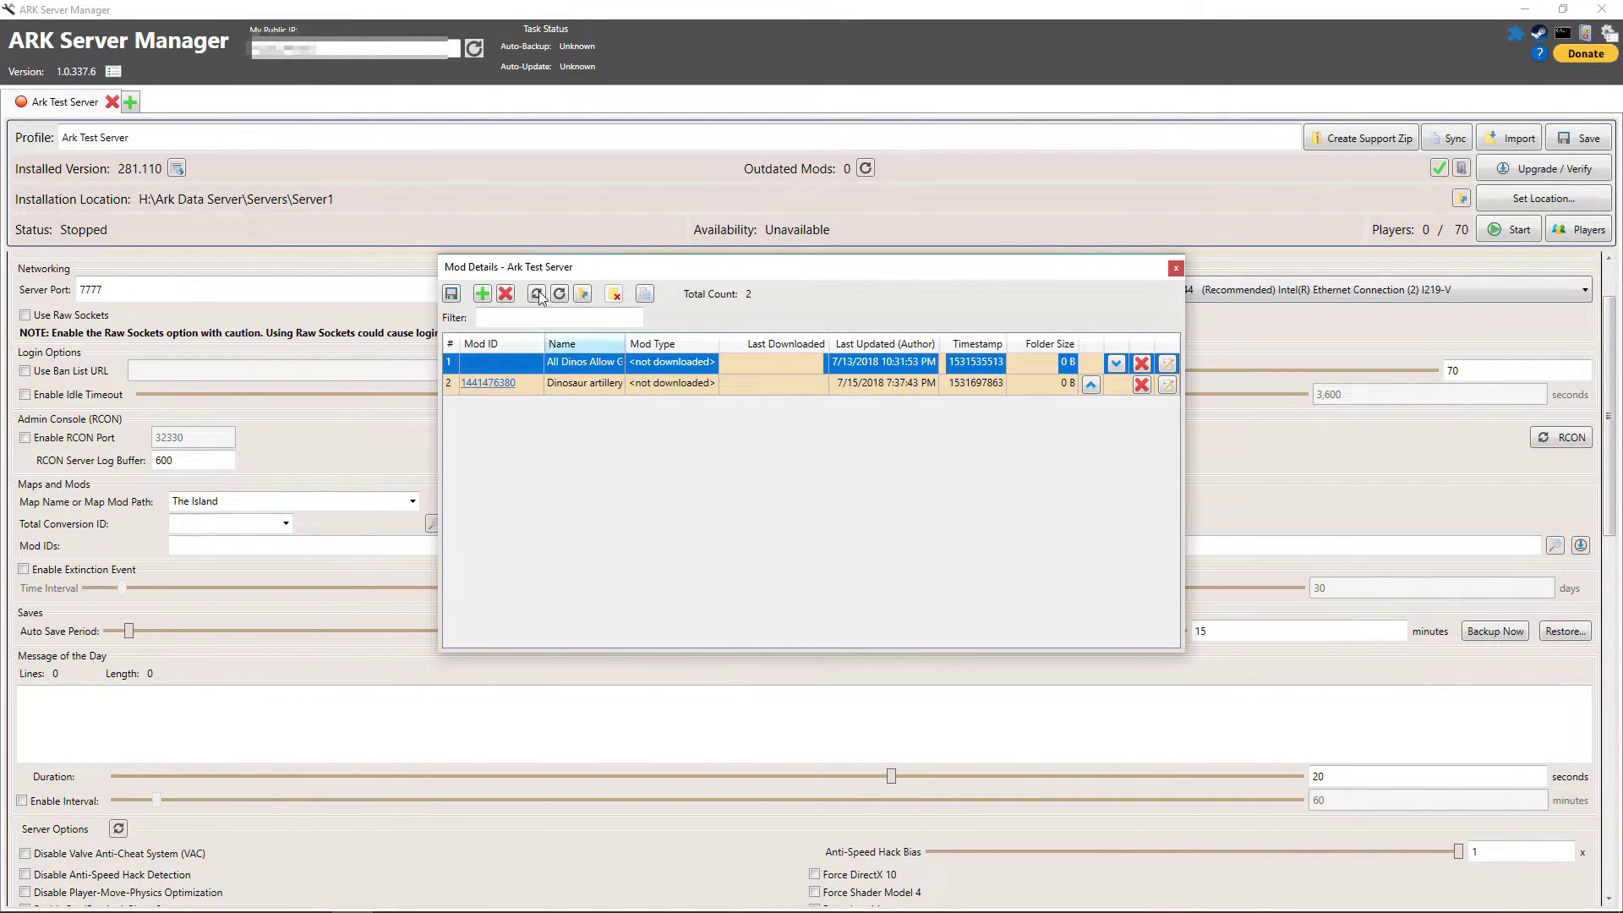
left_click(453, 294)
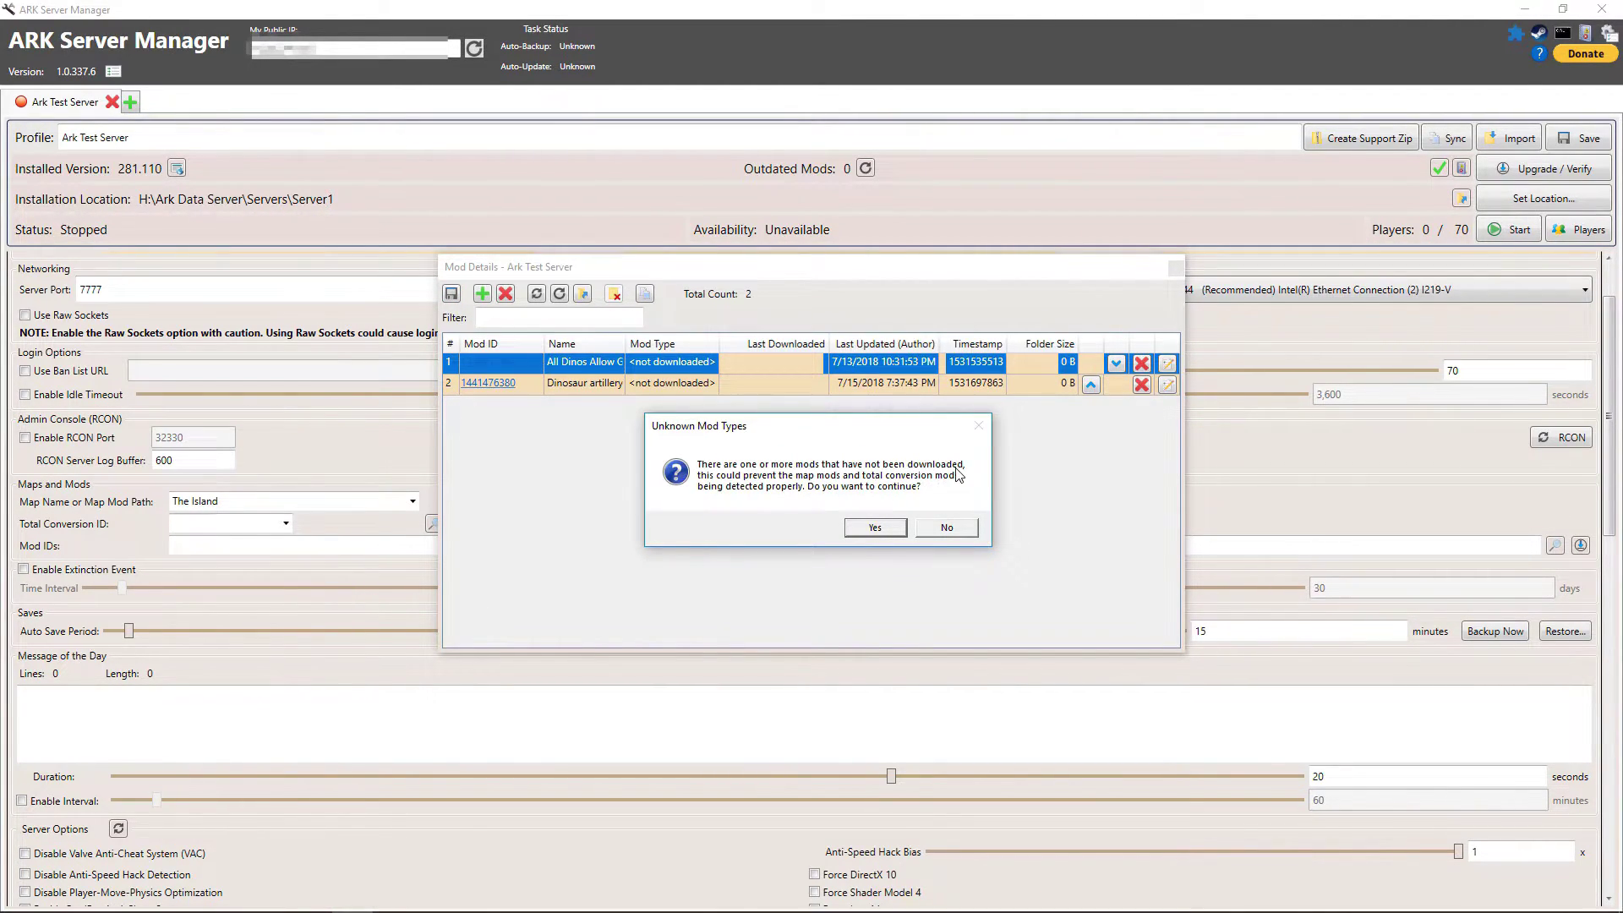
left_click(879, 529)
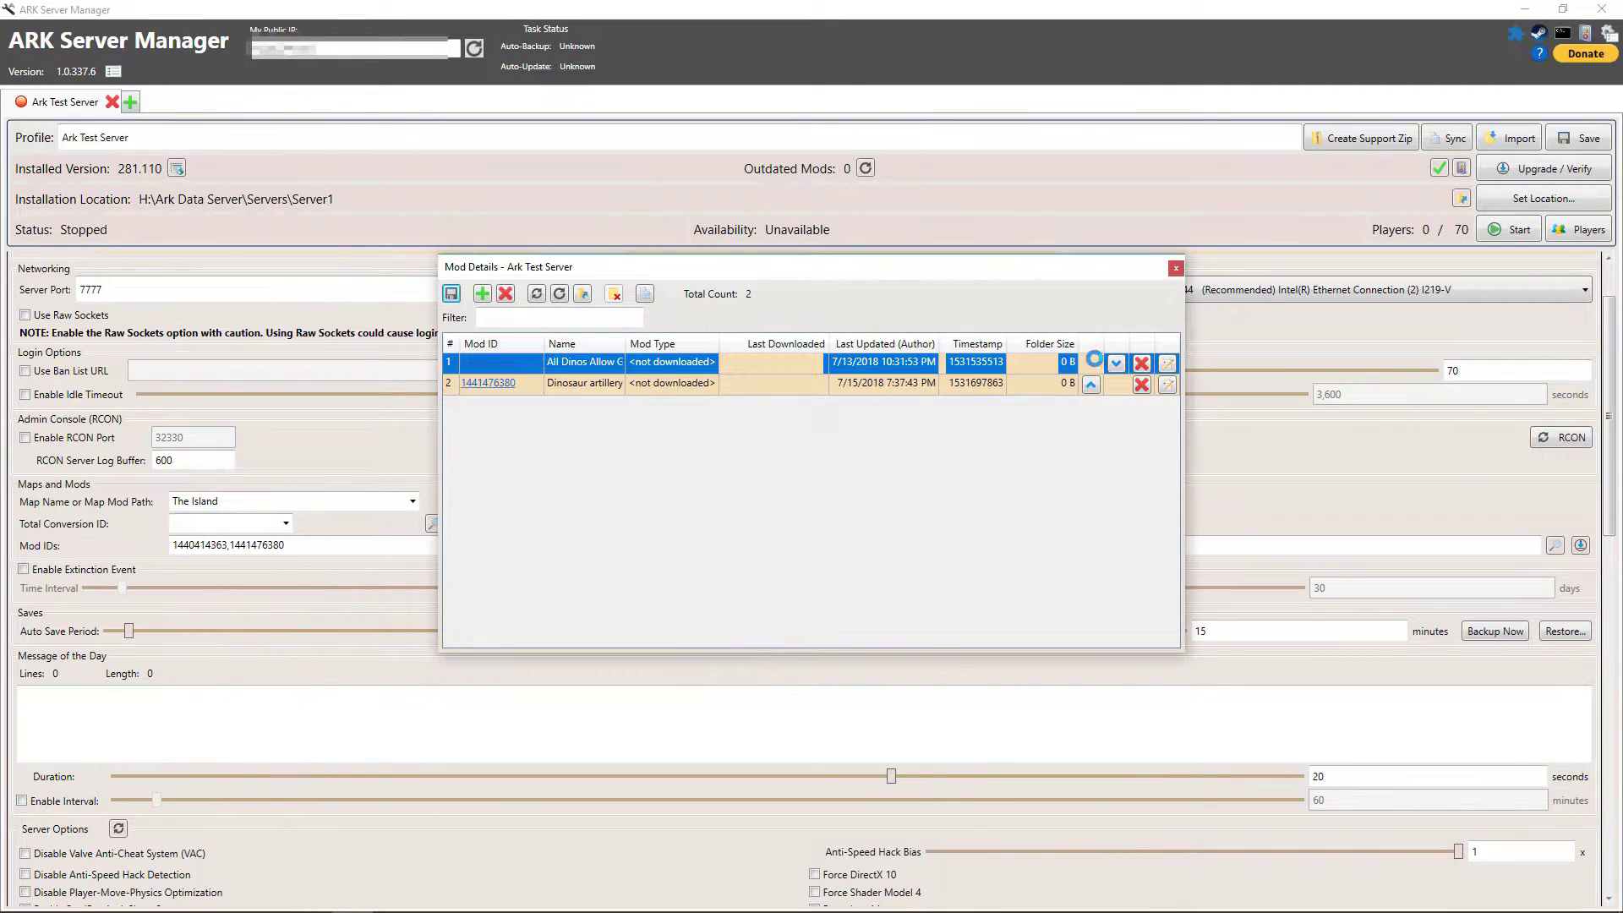
left_click(1173, 269)
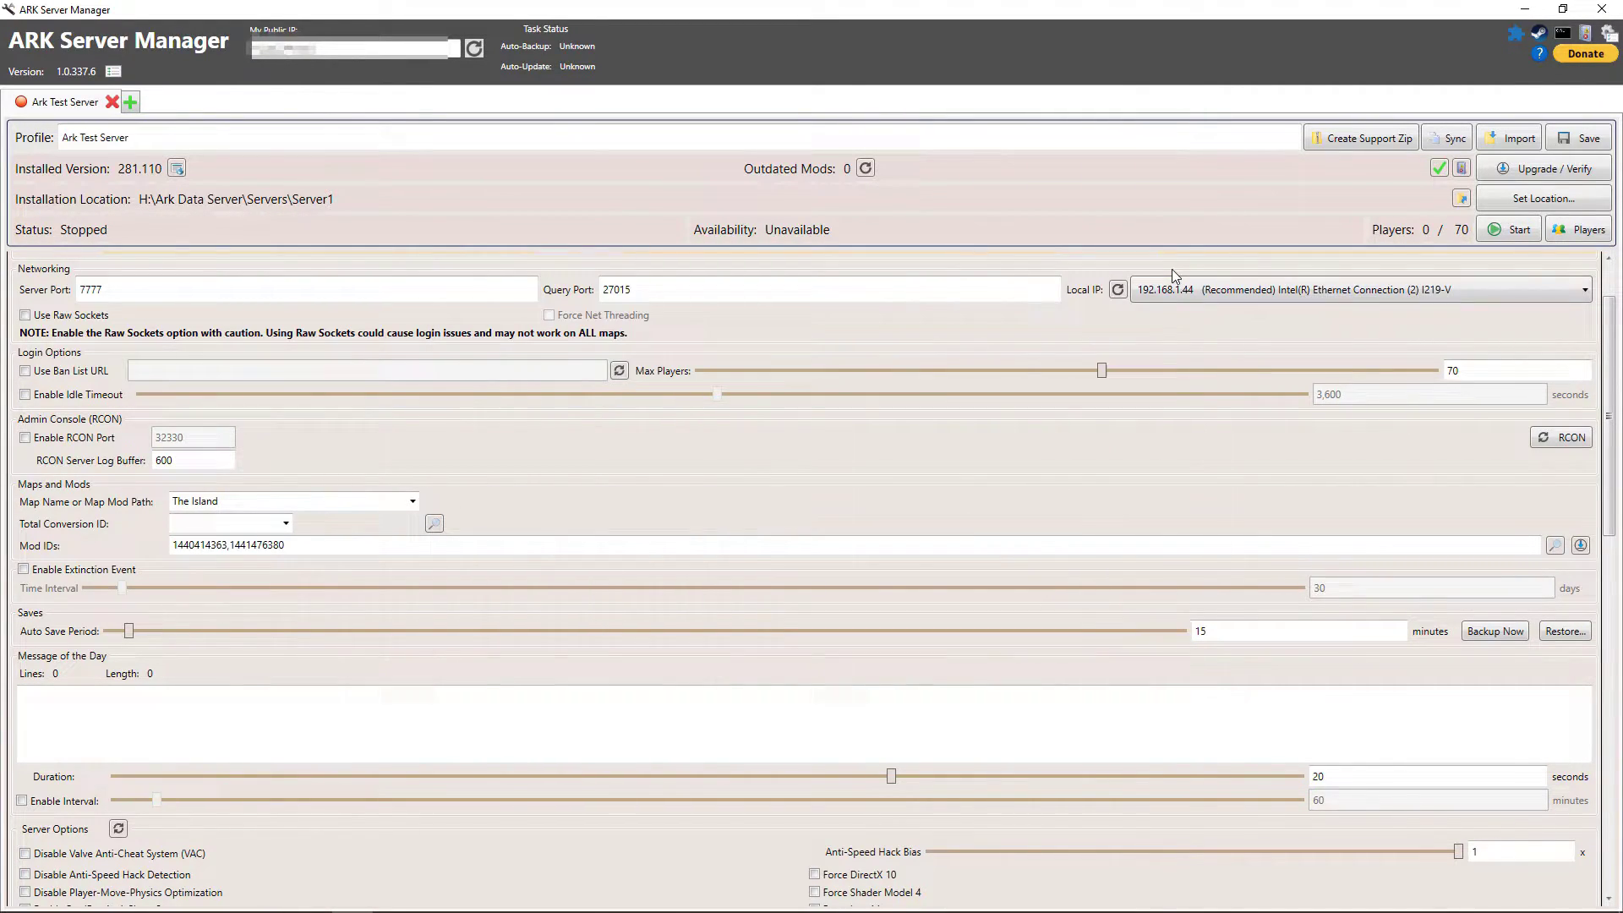
Download and install the listed mods on the server, and check the update log for completion
left_click(1582, 547)
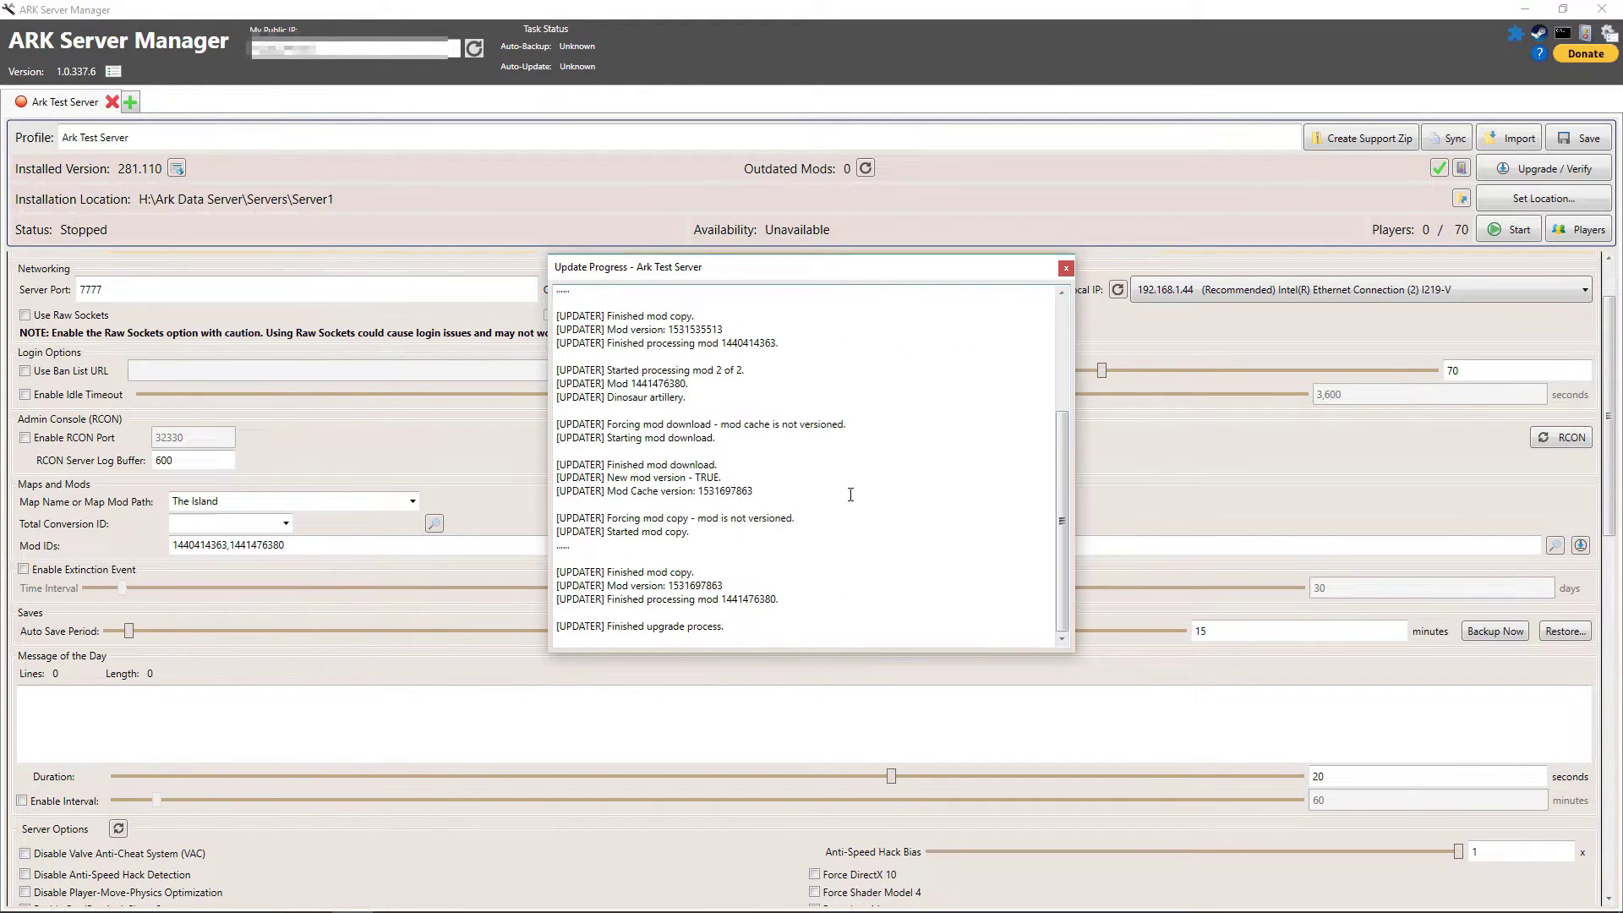
left_click_drag(727, 627, 609, 628)
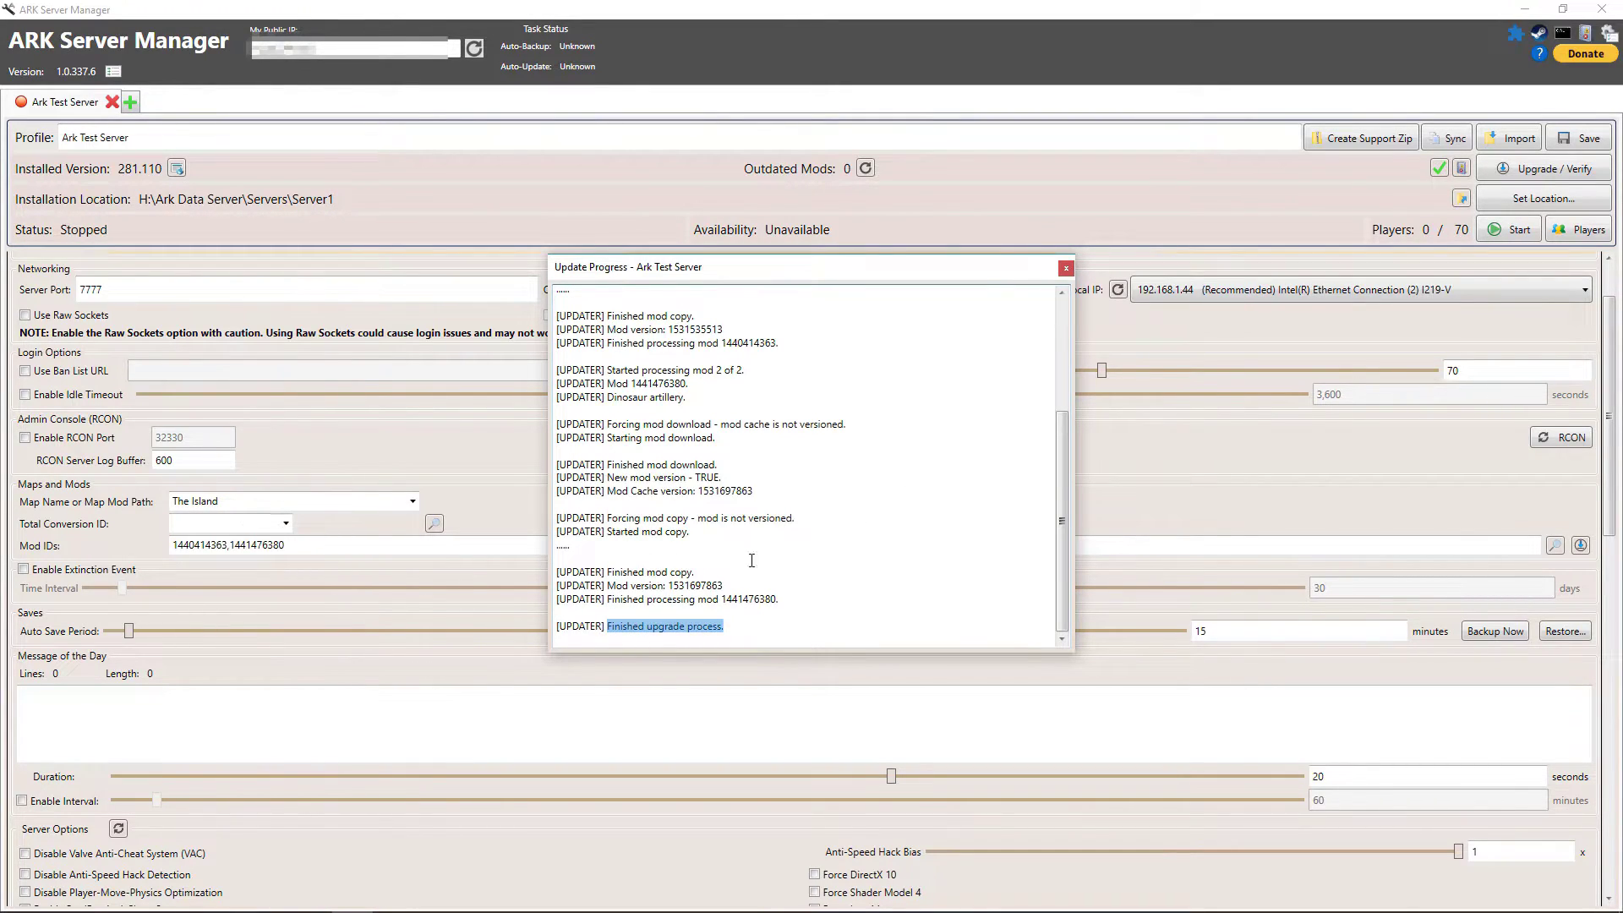
left_click(1067, 267)
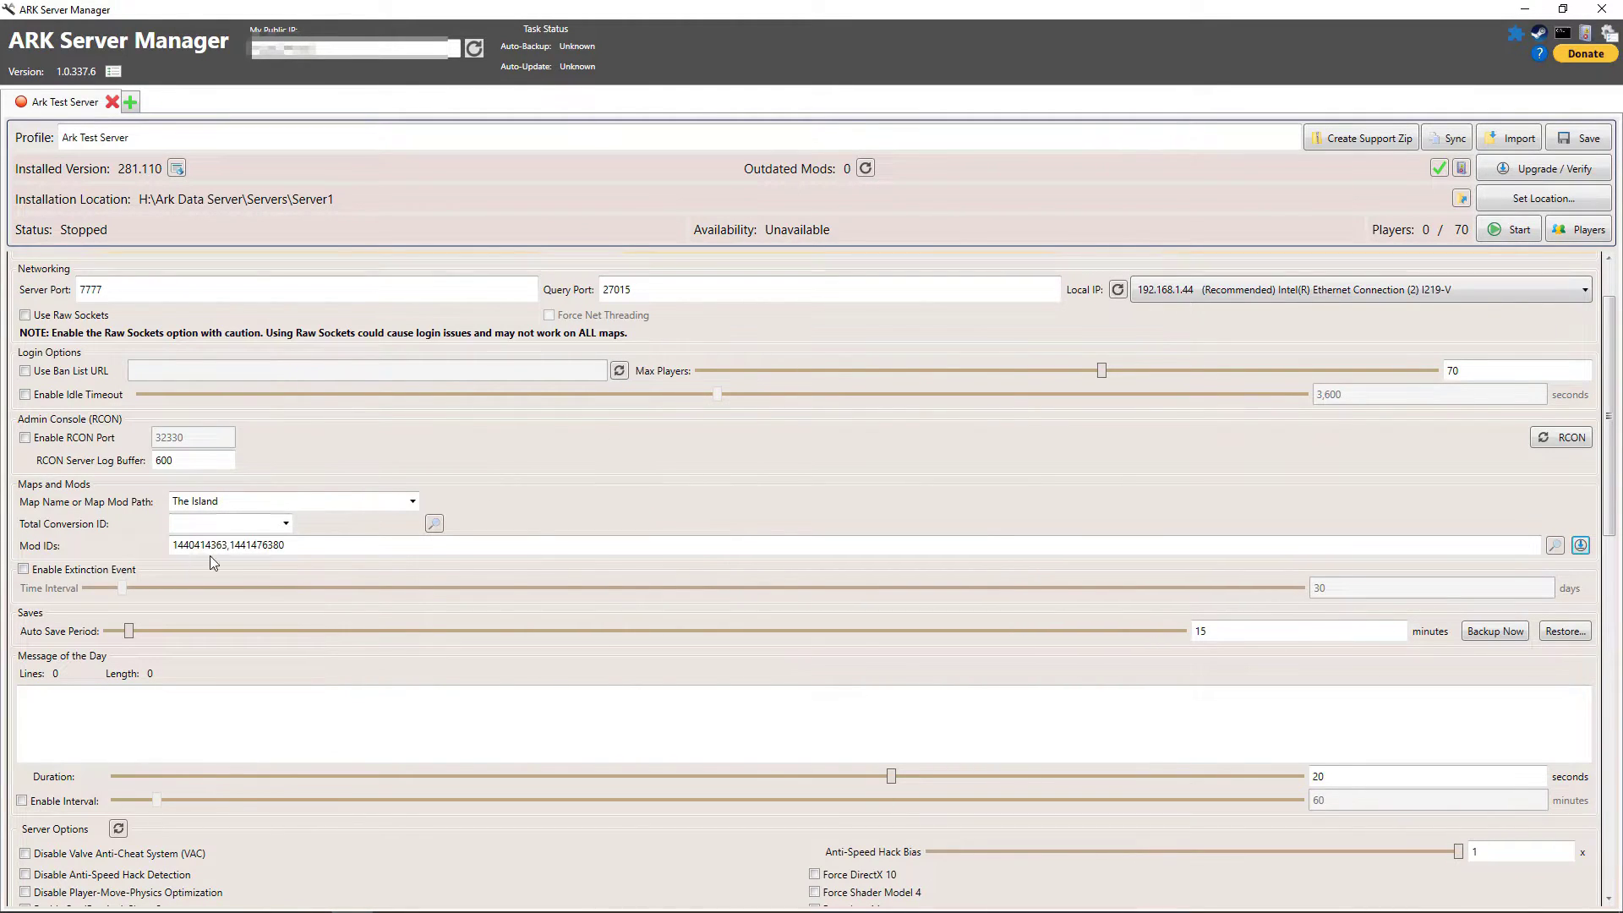
Save the Ark Test Server profile and start the server, allowing Windows Command Processor to make changes
scroll(474, 633, "up", 2)
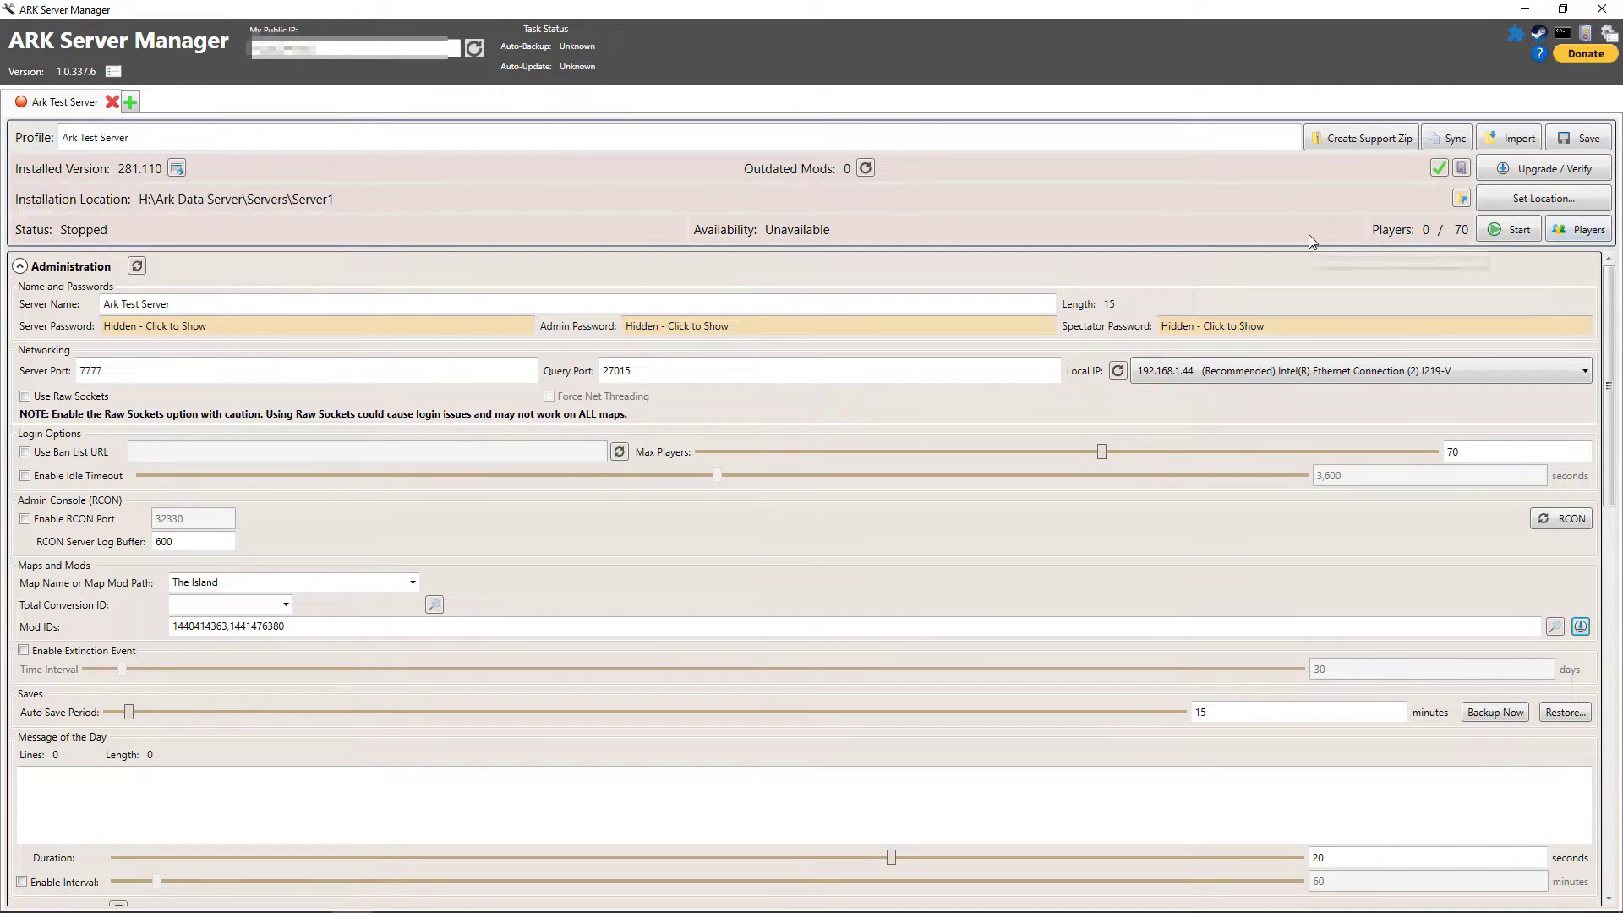
left_click(1584, 142)
left_click(1506, 237)
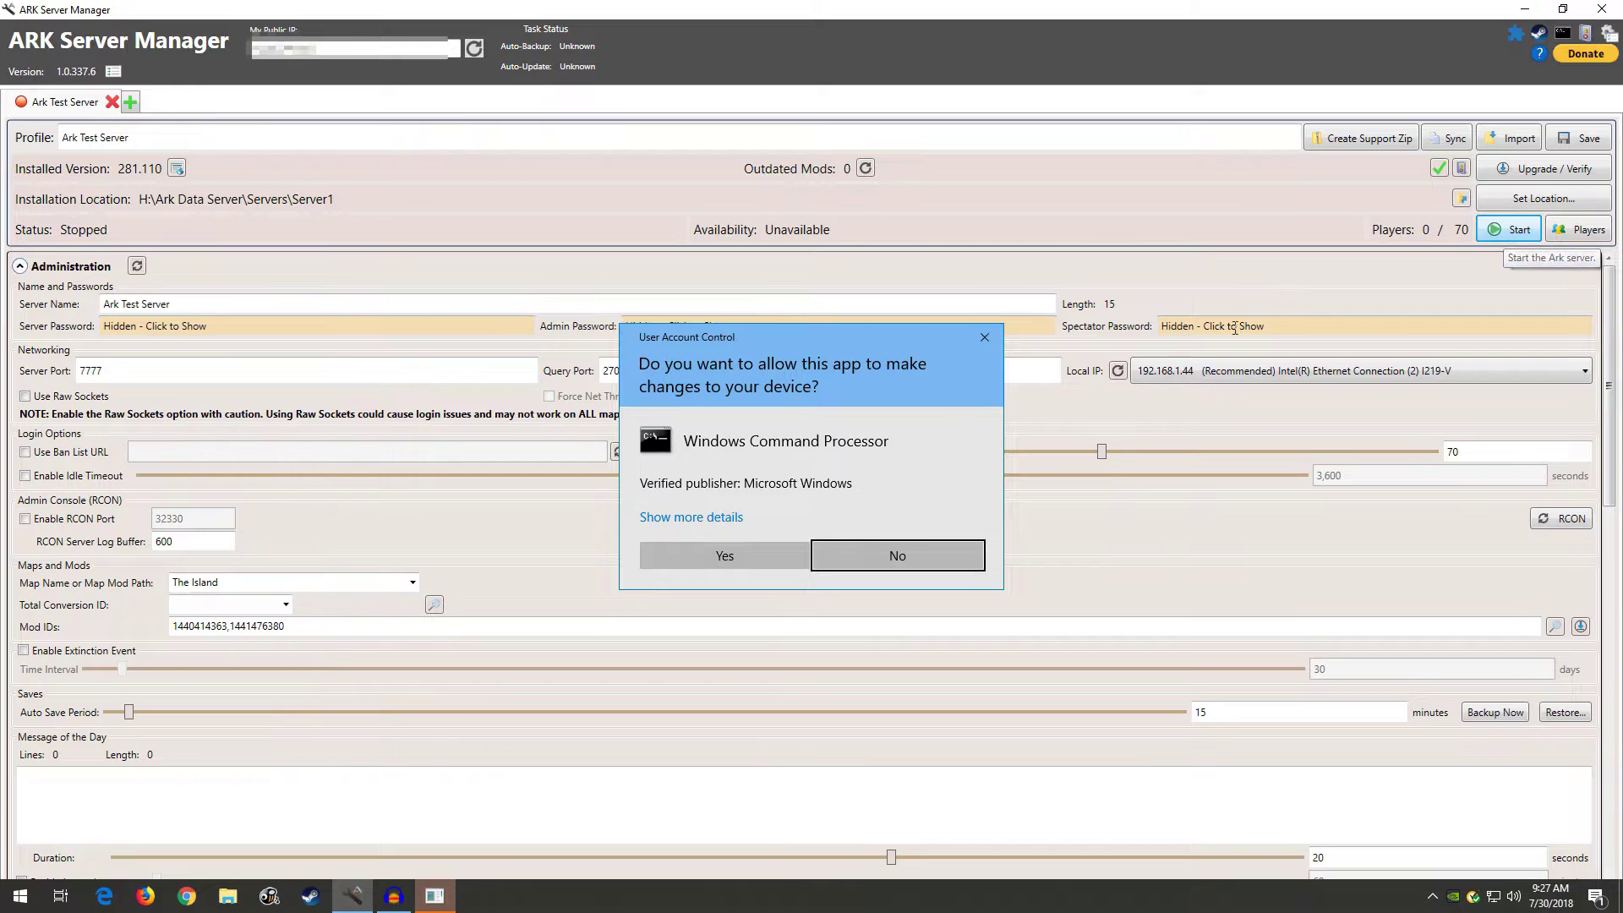
left_click(697, 556)
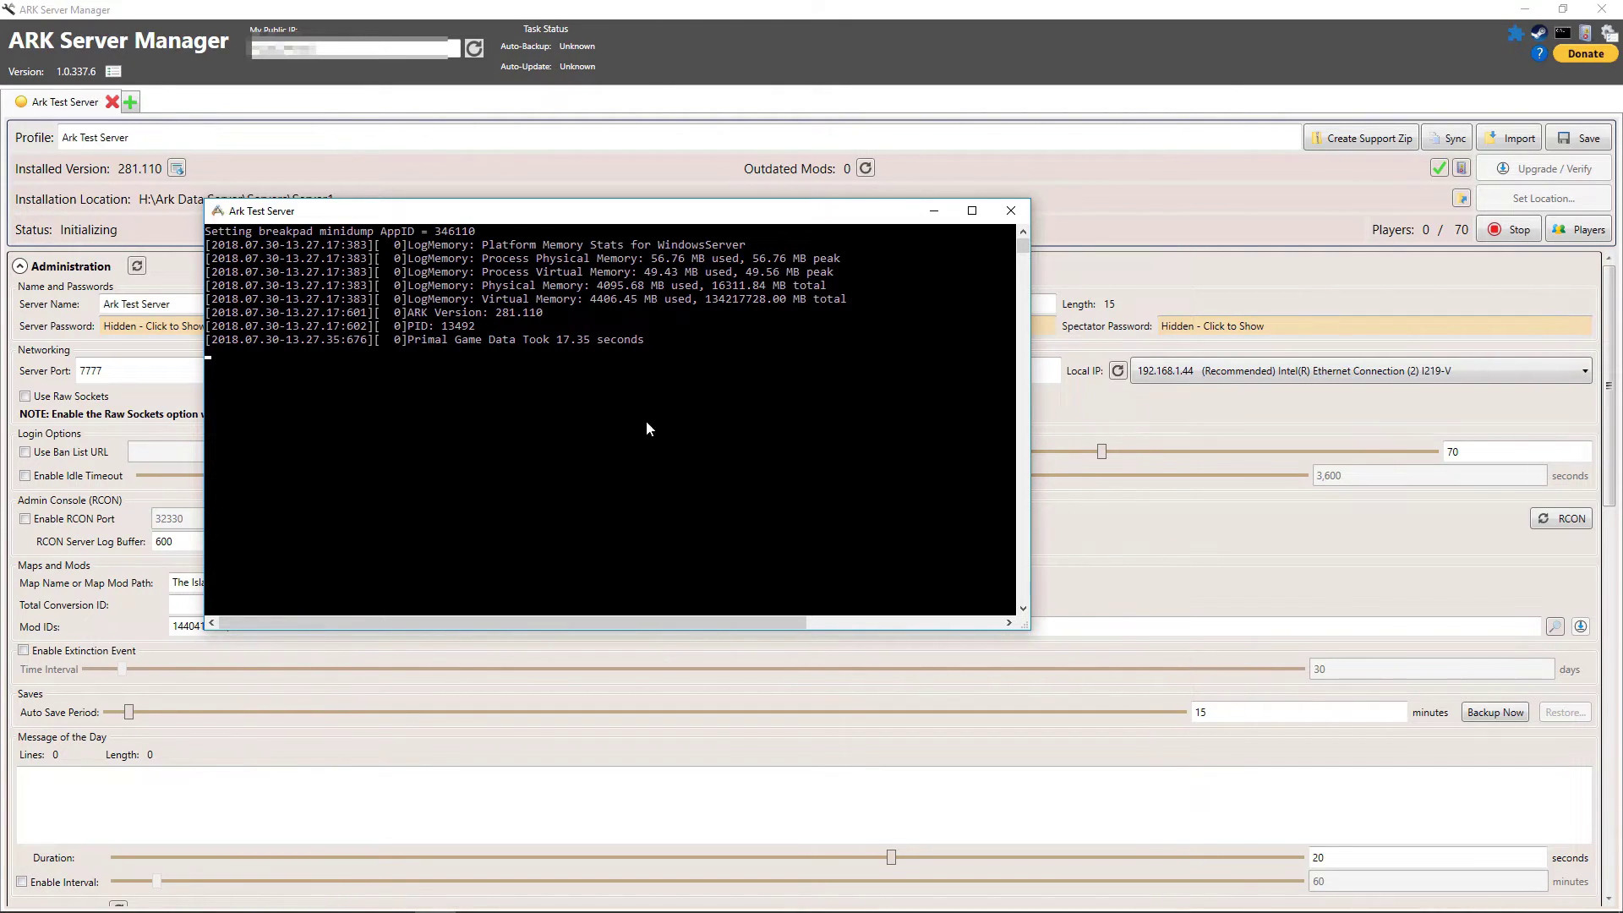
left_click(1188, 587)
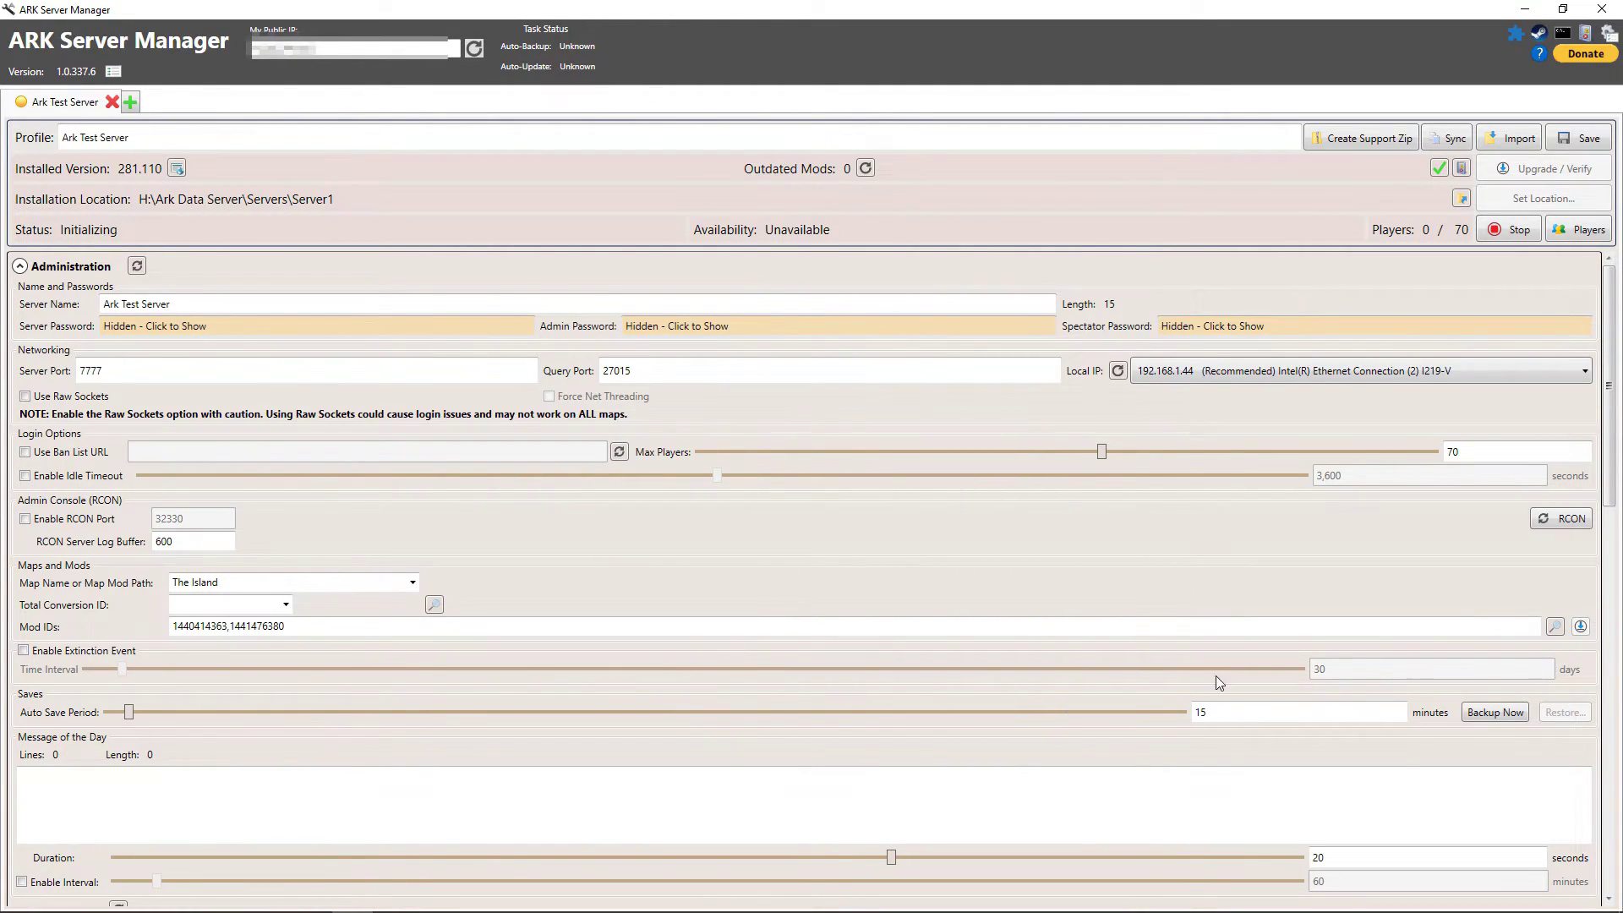
Open the Steam Workshop page of the All Dinos Allow Guns mod from the server's mod details
left_click(1554, 628)
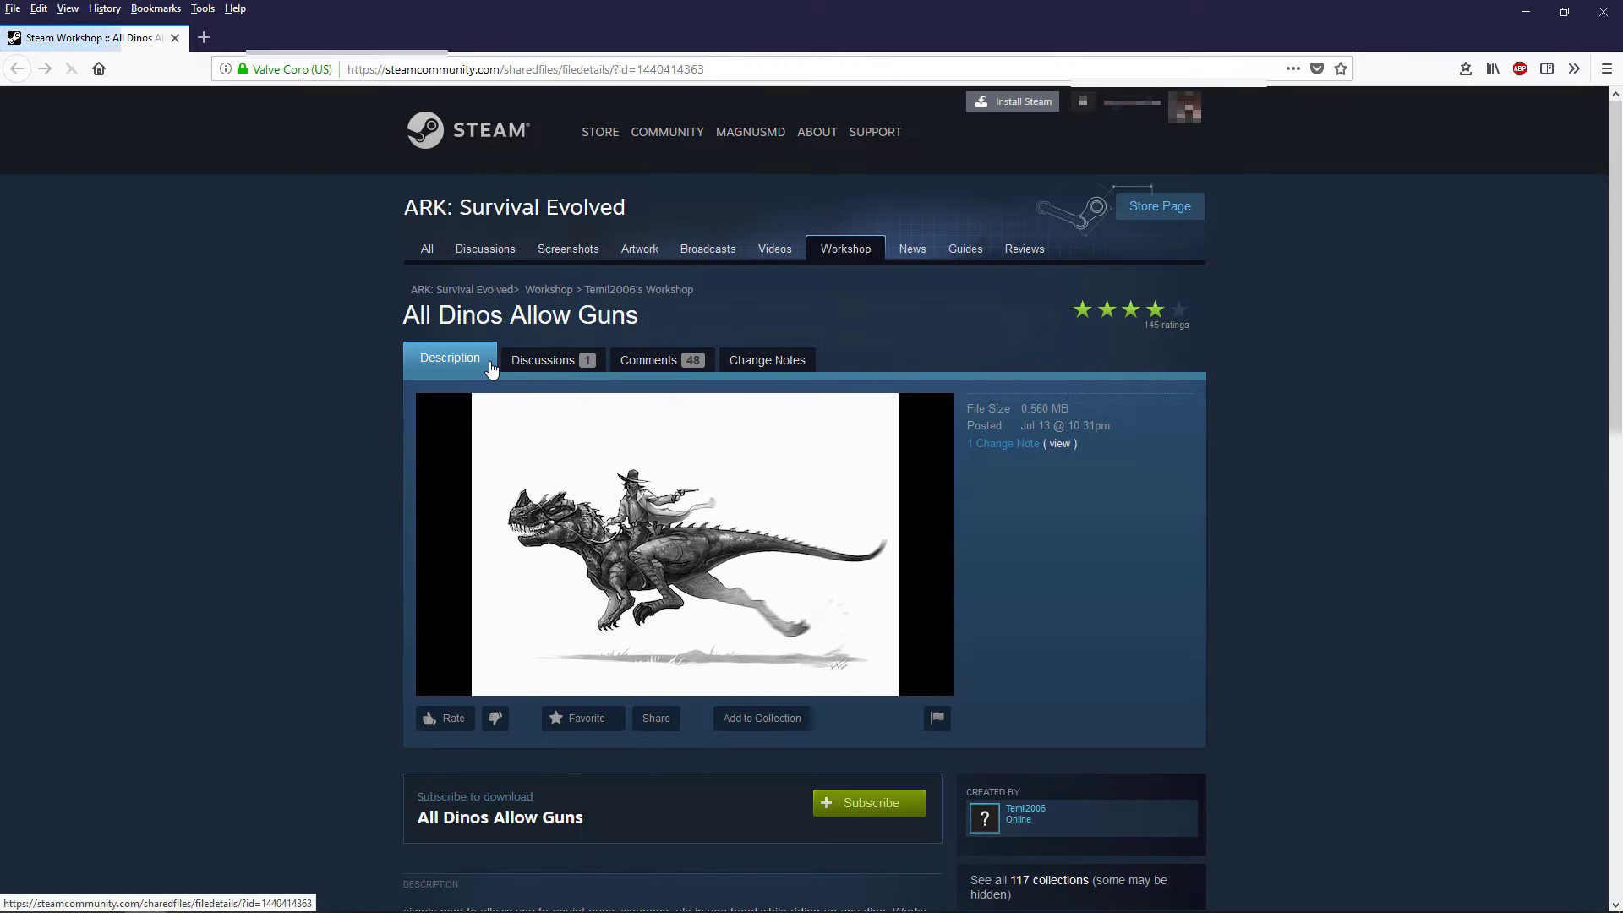
Subscribe to the All Dinos Allow Guns mod on Steam Workshop, and close its page and the server's mod details
scroll(626, 523, "down", 3)
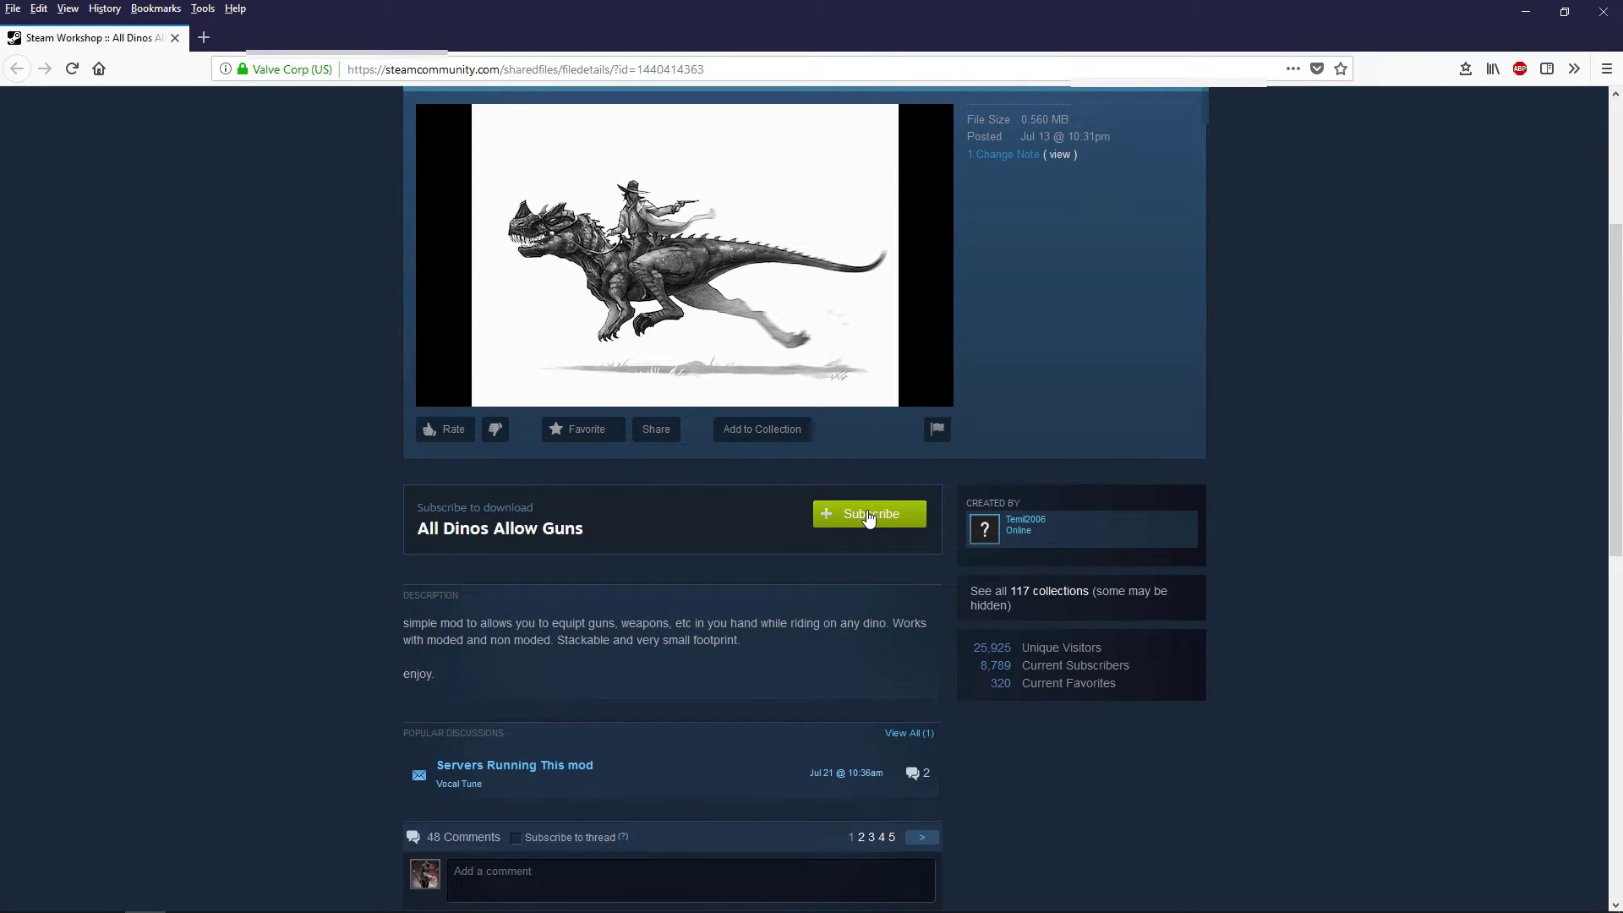
scroll(334, 388, "up", 3)
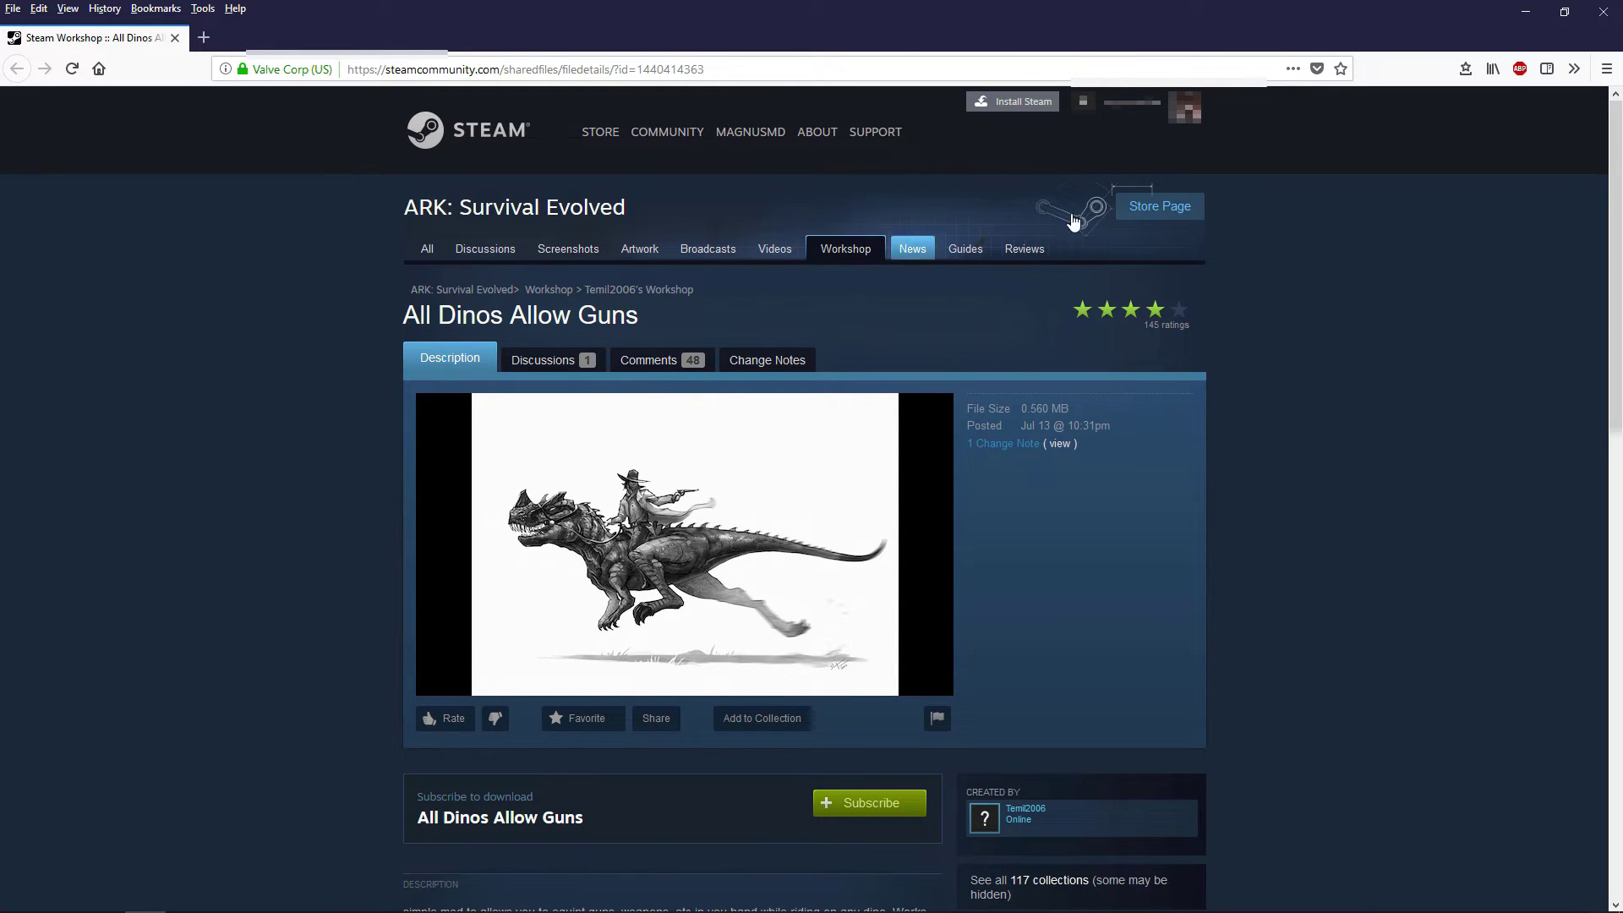
scroll(1282, 348, "down", 3)
scroll(1282, 348, "up", 3)
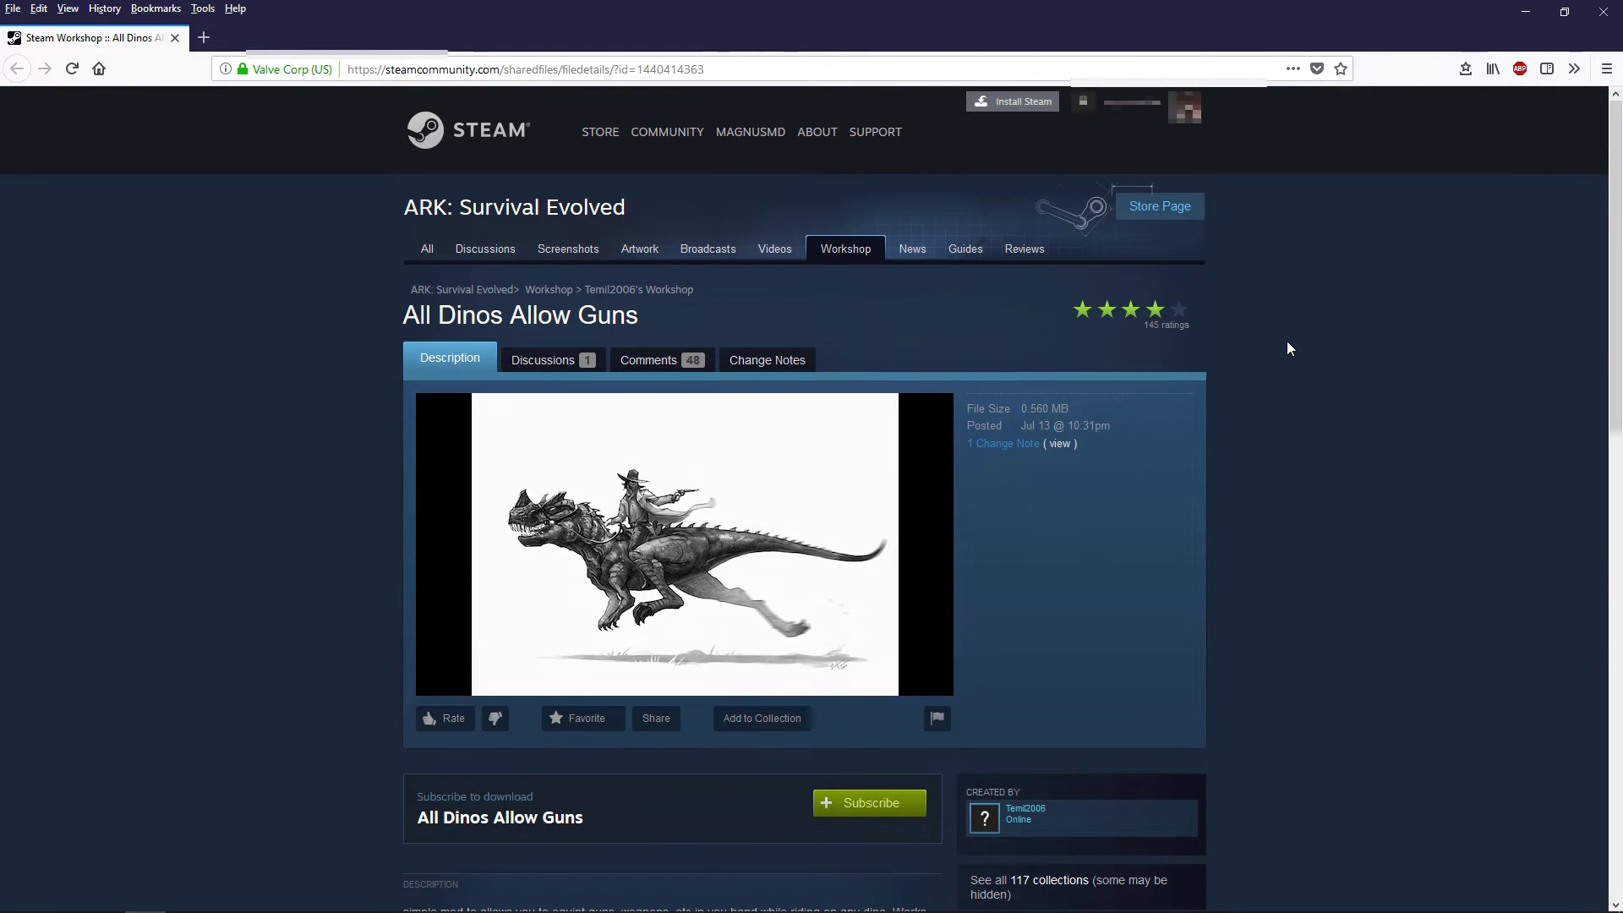
scroll(1289, 330, "down", 1)
left_click(848, 706)
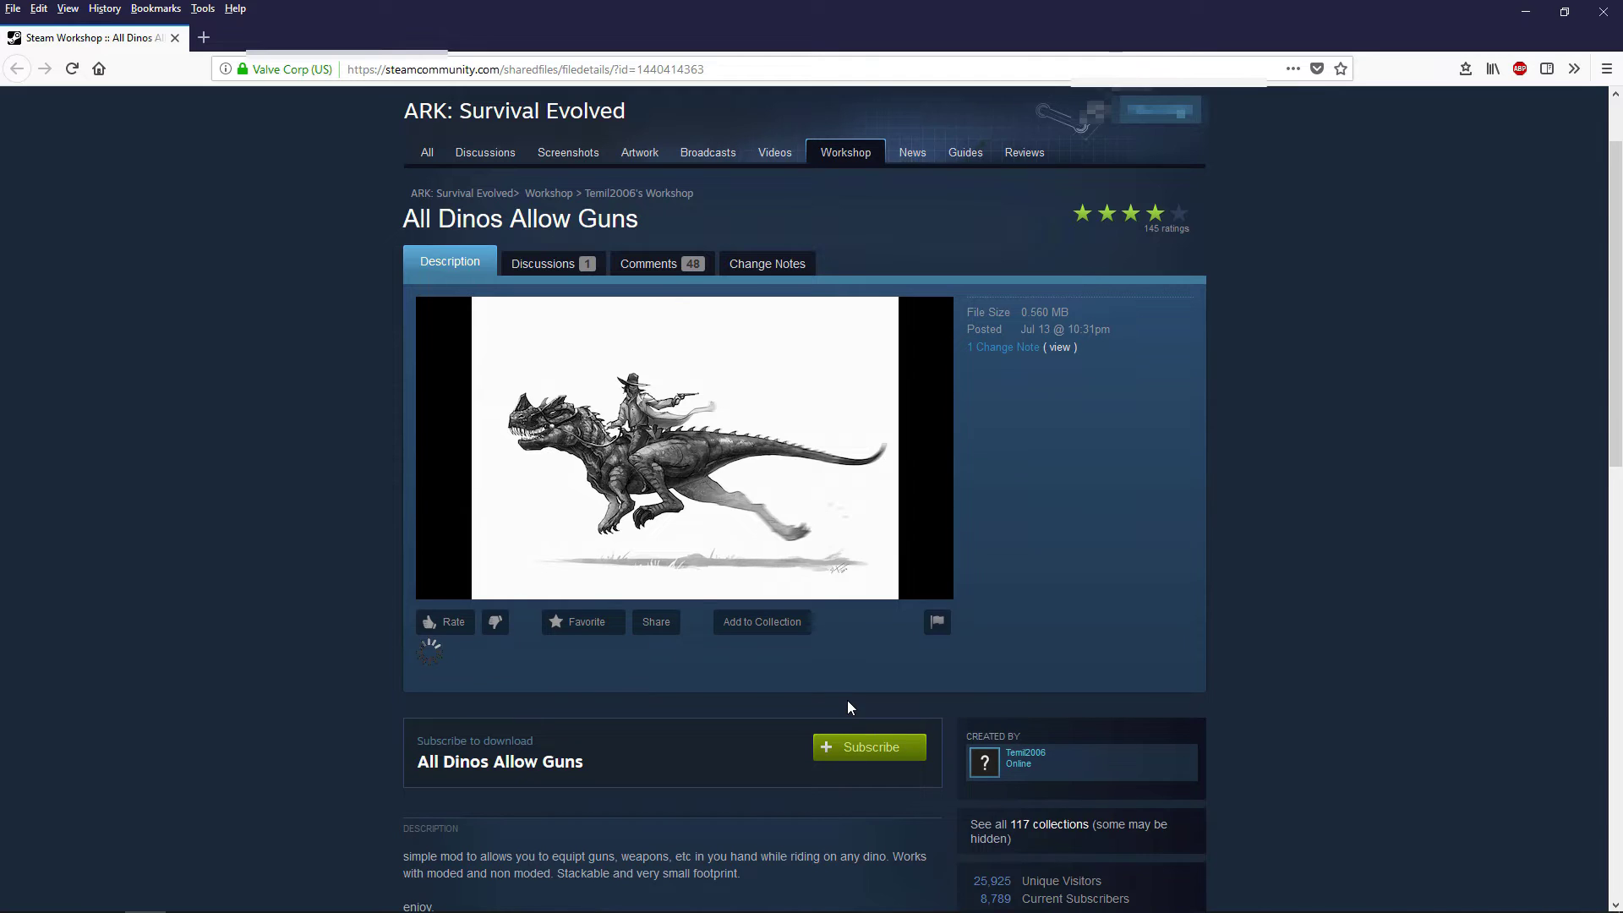
scroll(761, 693, "down", 2)
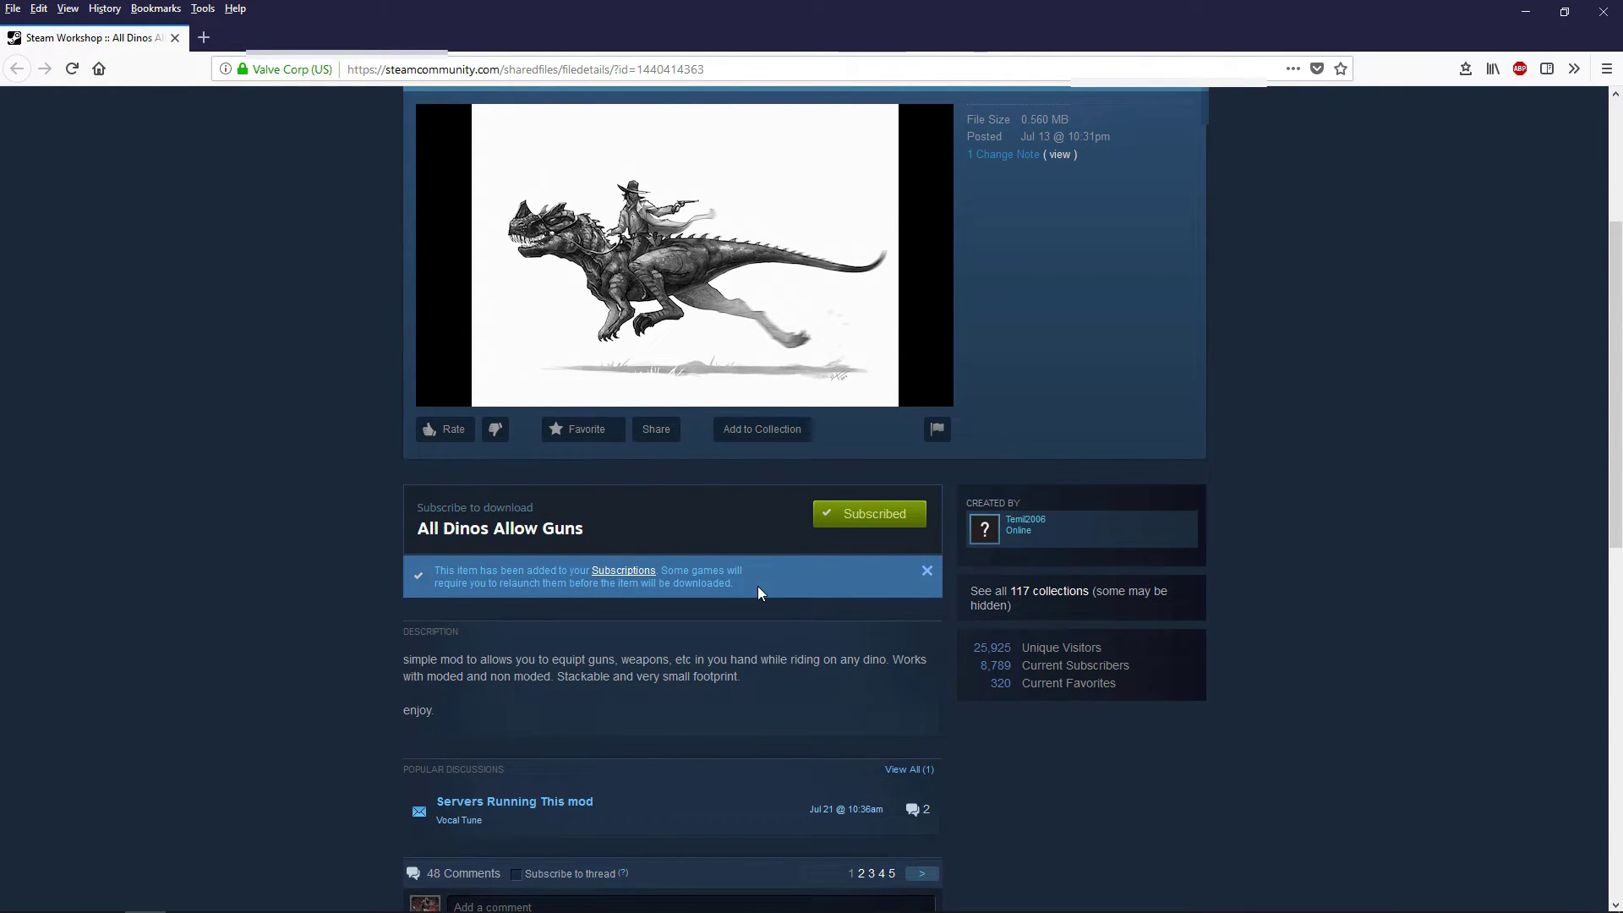
scroll(760, 586, "up", 3)
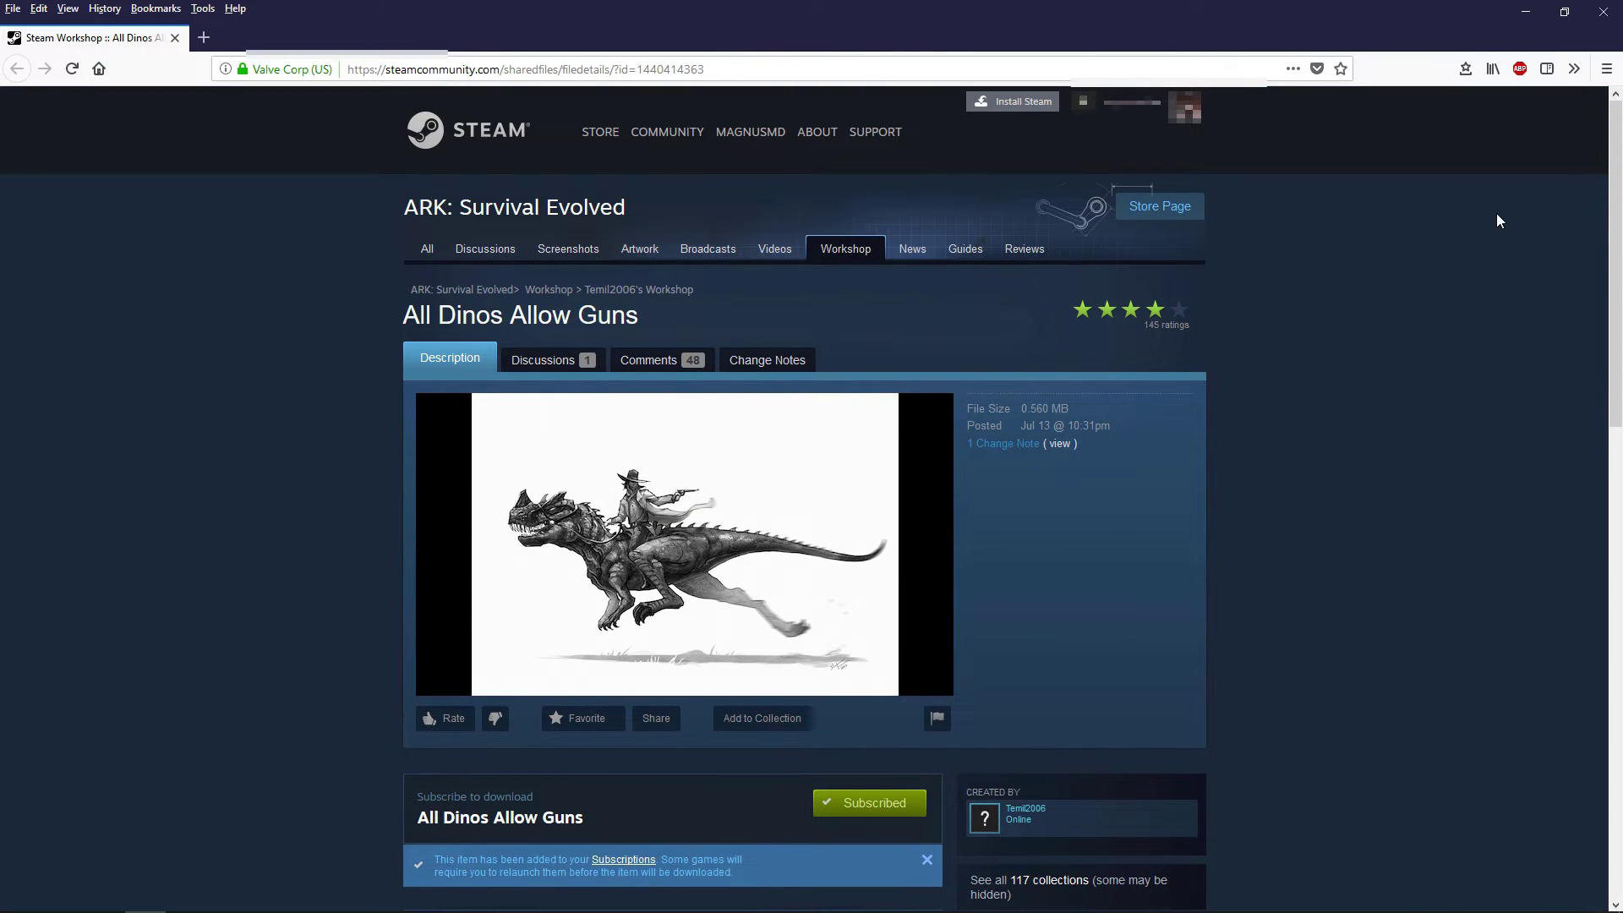
left_click(1604, 11)
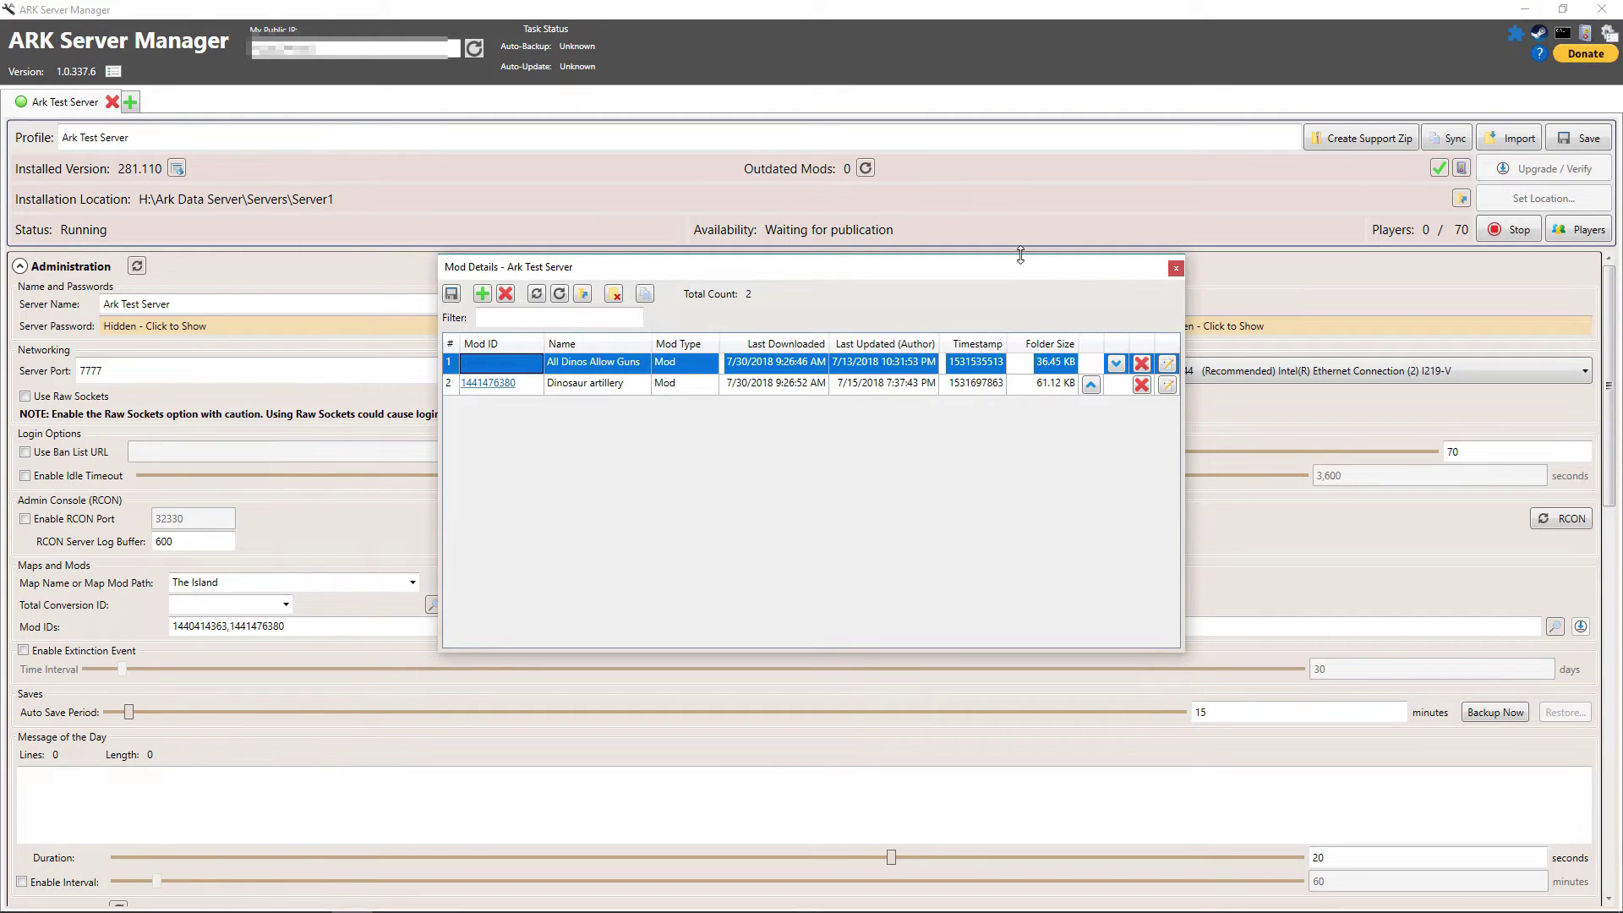
left_click(1177, 268)
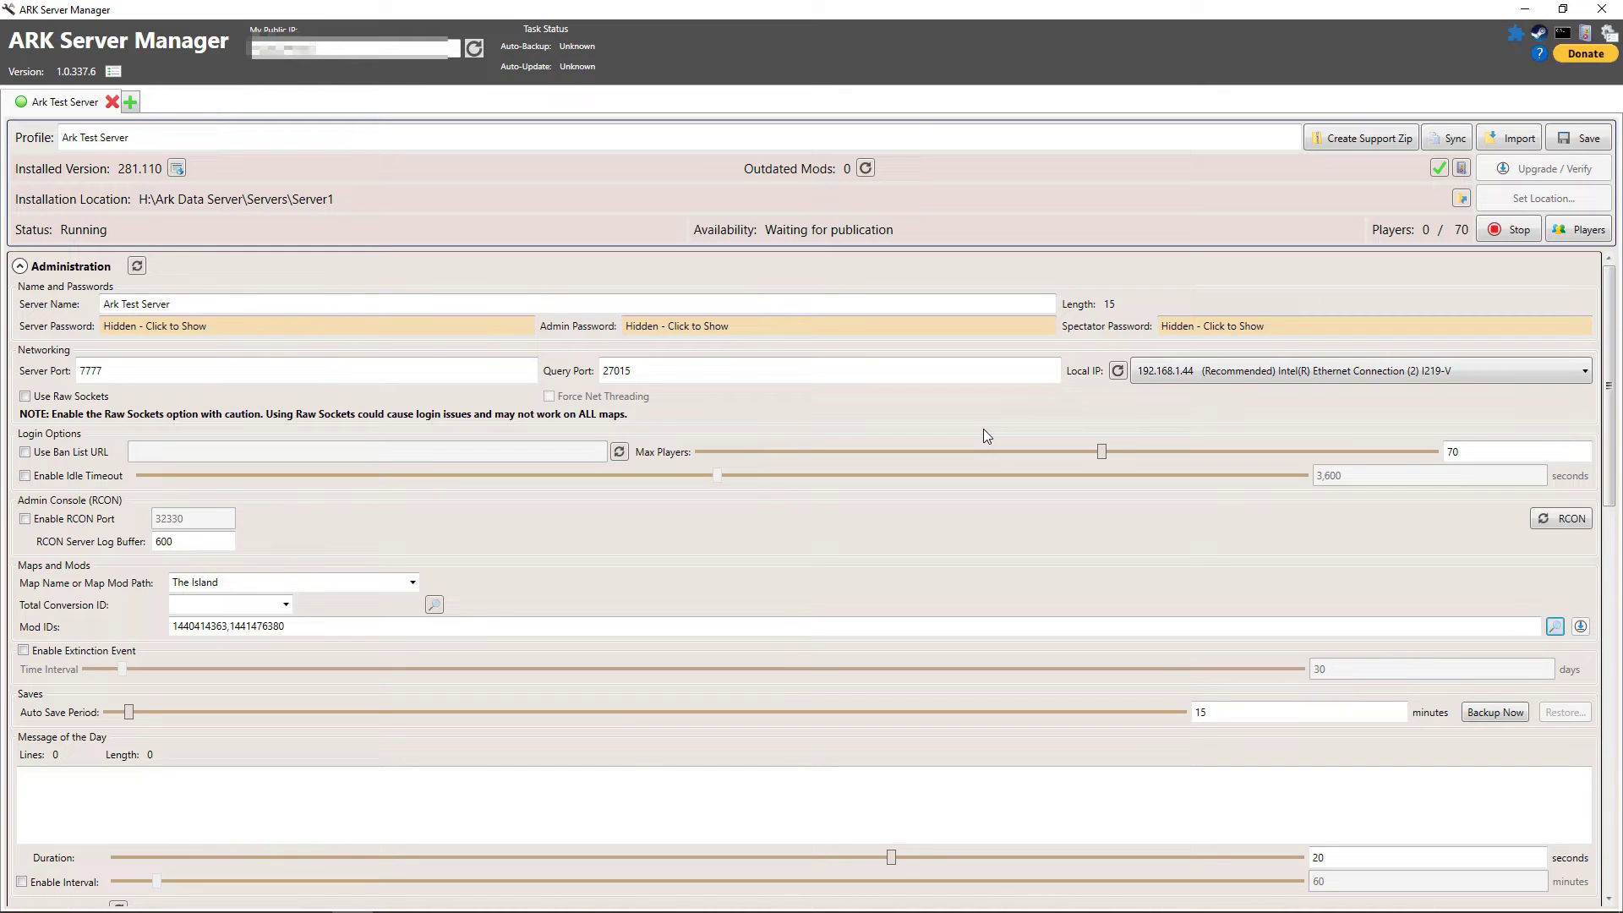
scroll(853, 627, "down", 2)
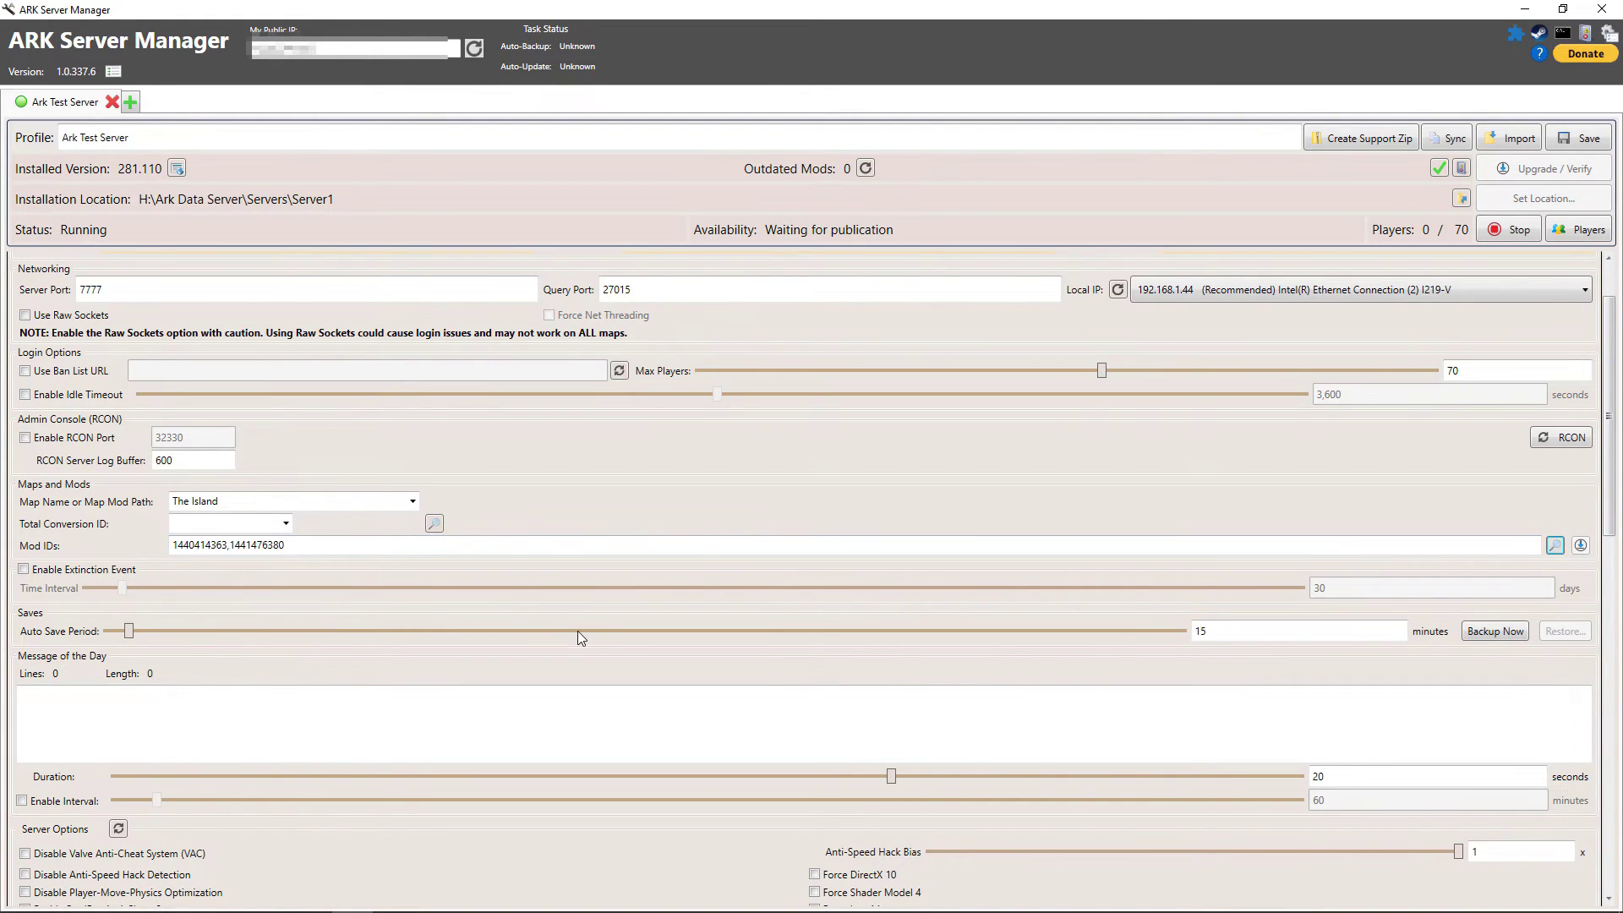
scroll(580, 632, "up", 2)
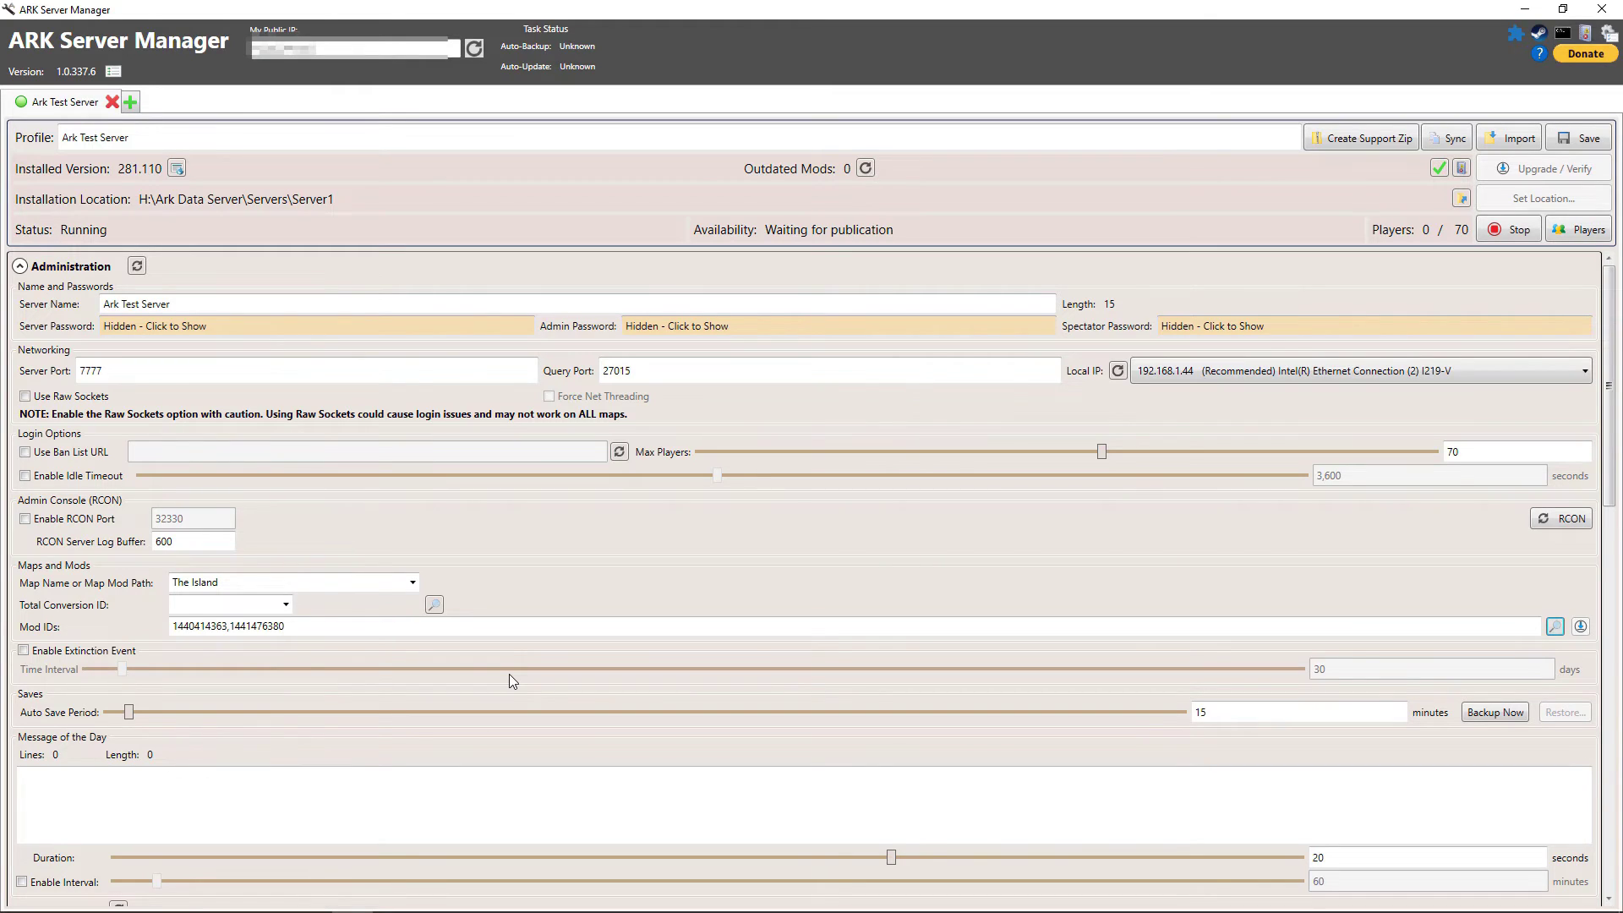
scroll(509, 673, "down", 3)
scroll(509, 673, "up", 3)
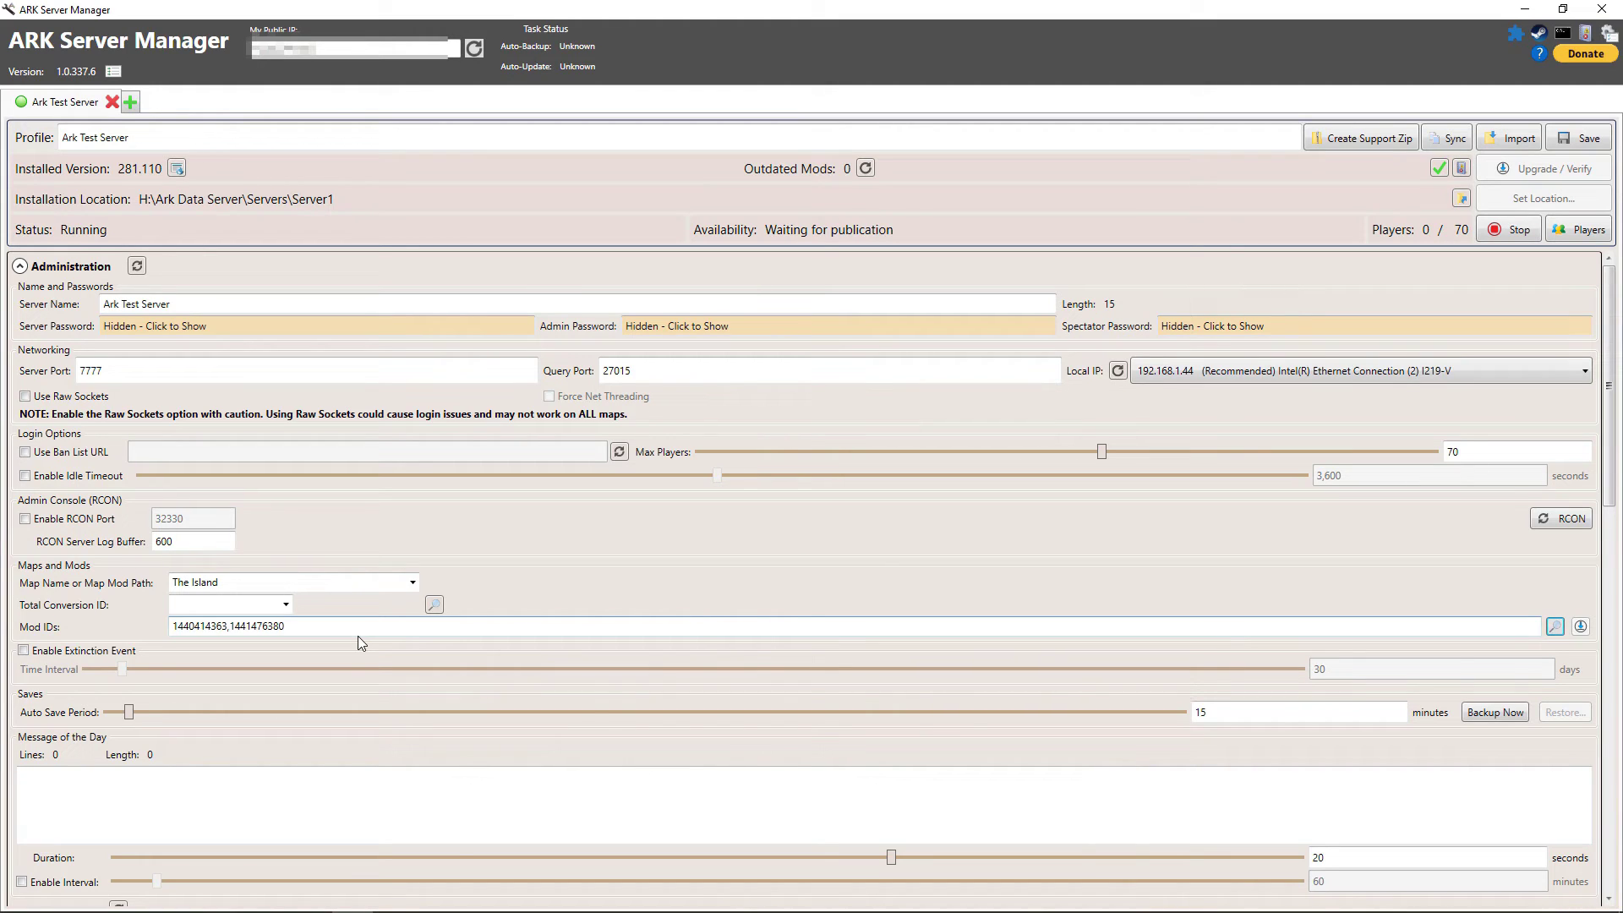
View the global Ark Server Manager settings, including the mod update options, and close them
left_click(1609, 34)
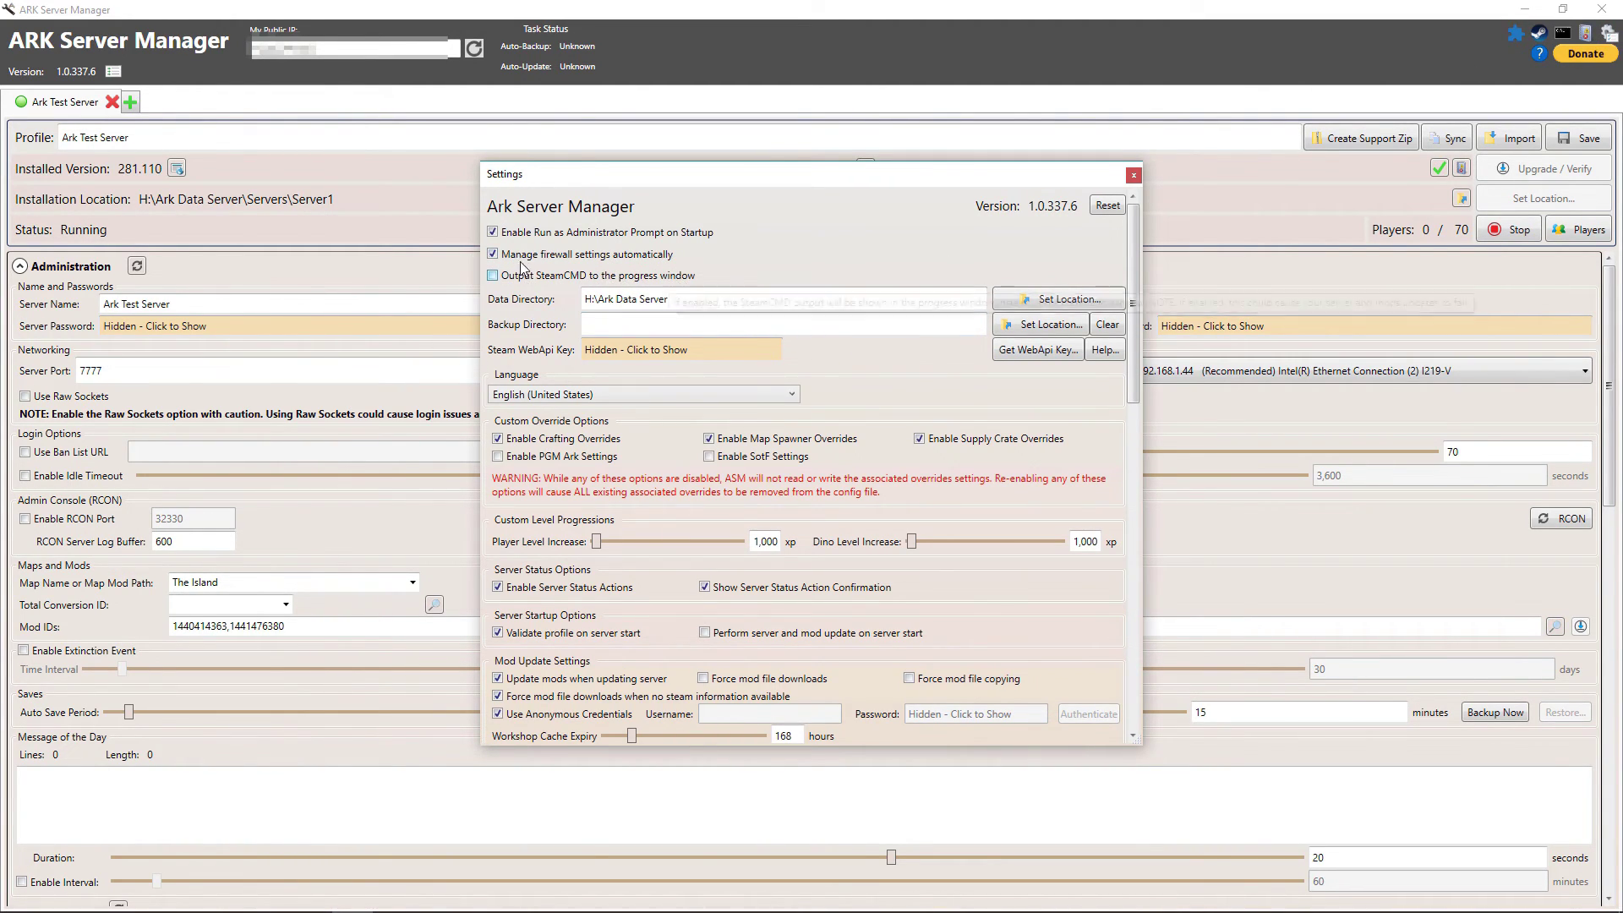
left_click(1134, 175)
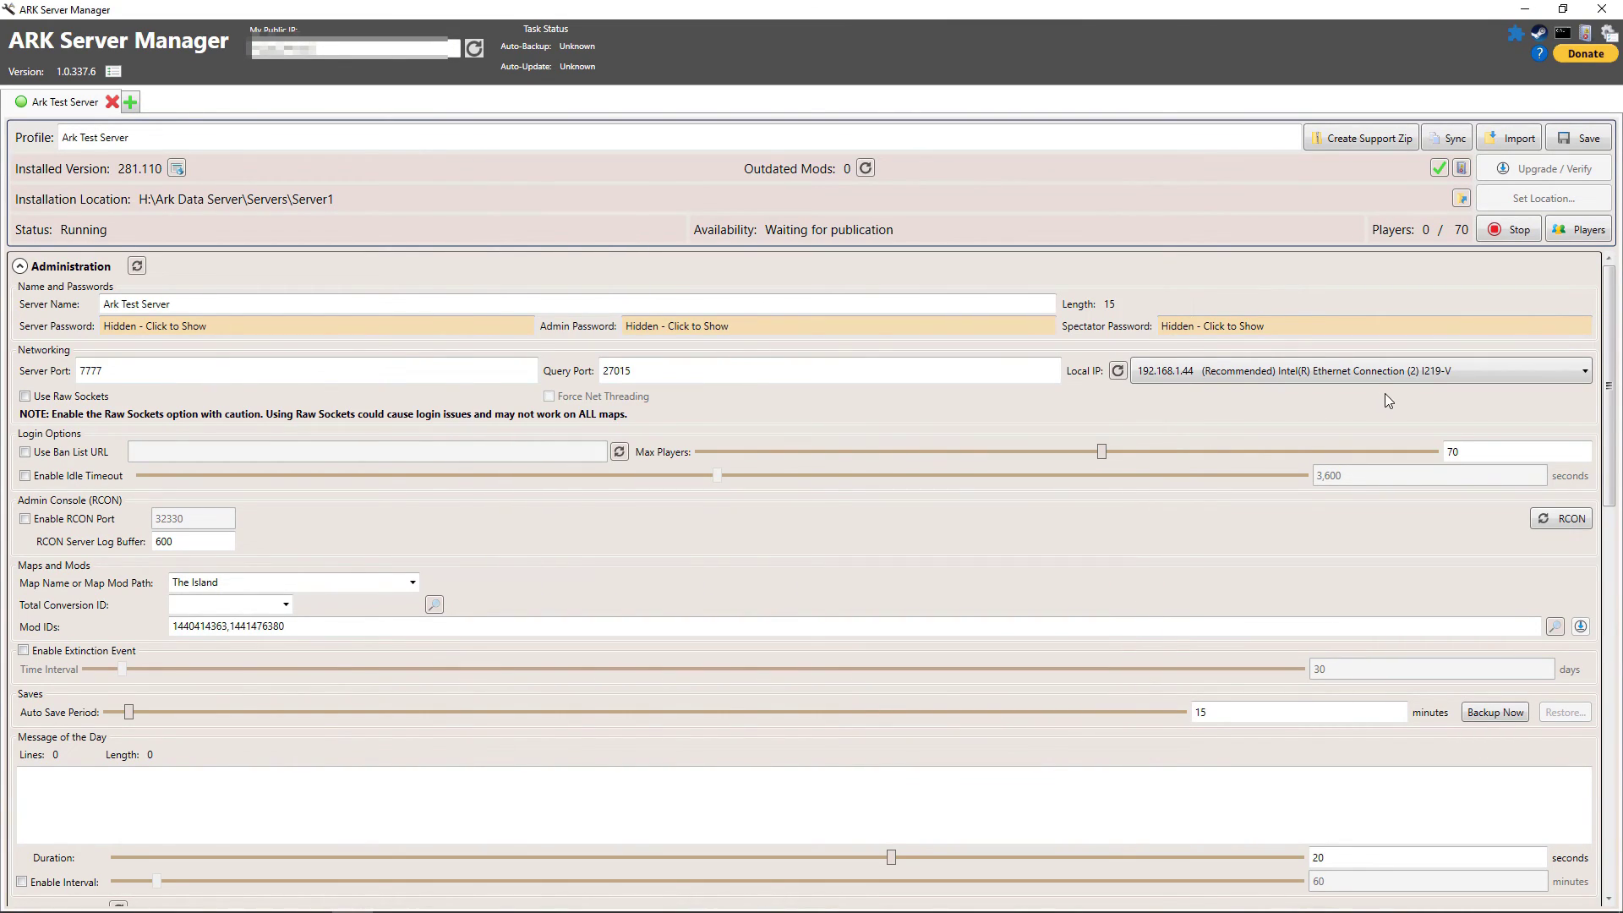